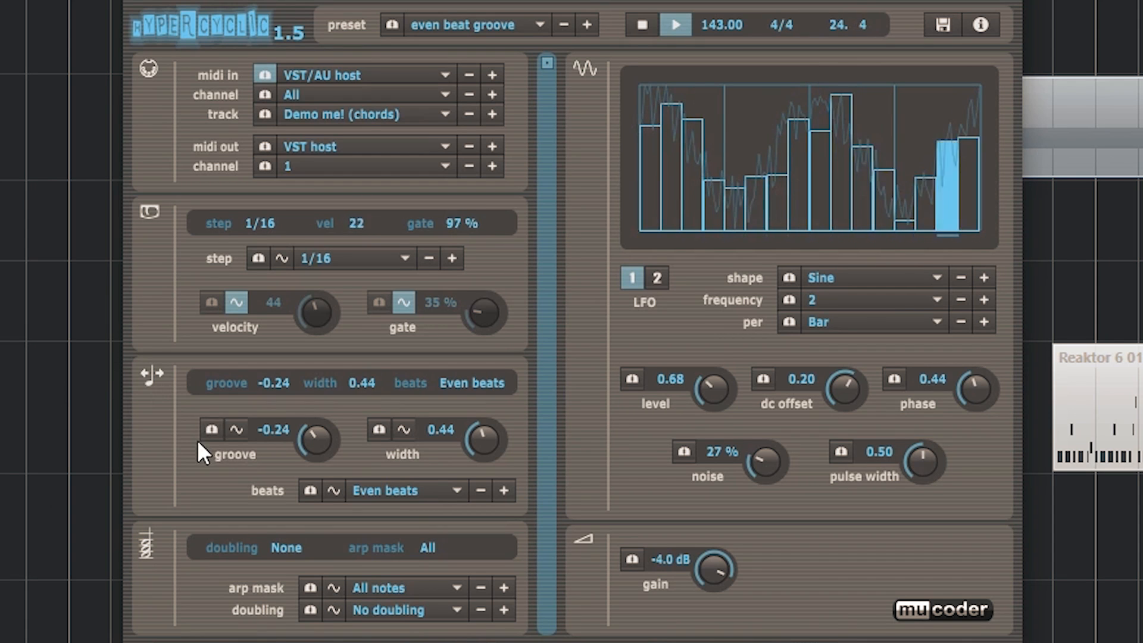
- Adjust LFO 1's level to 0.73, then set LFO 2's DC offset to 0.64 and its level to 1.66
drag(716, 385, 721, 372)
click(657, 280)
drag(858, 404, 859, 369)
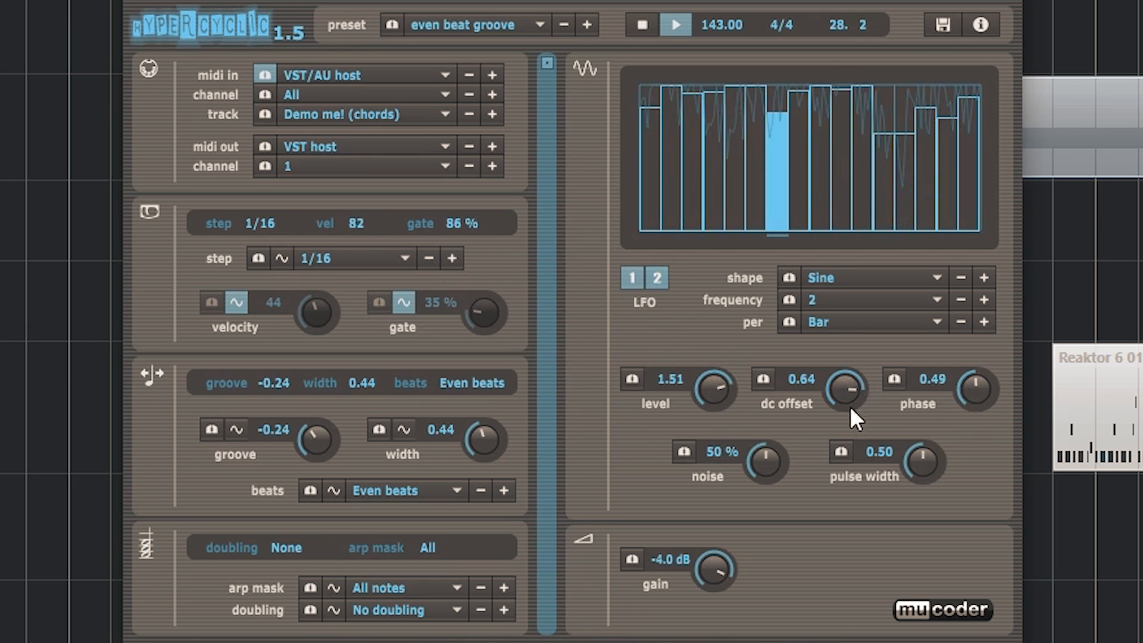
drag(716, 394, 716, 384)
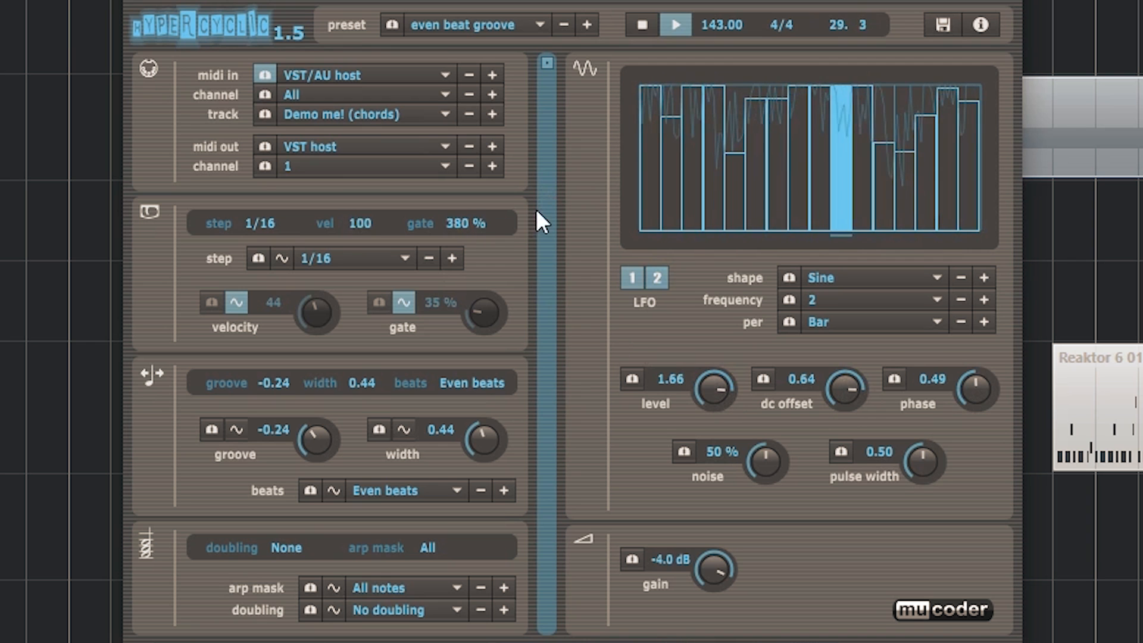
- Set LFO 1's level to 1.72, DC offset to -1.00 and phase to 1.00, and raise its noise well above 43 %
click(632, 277)
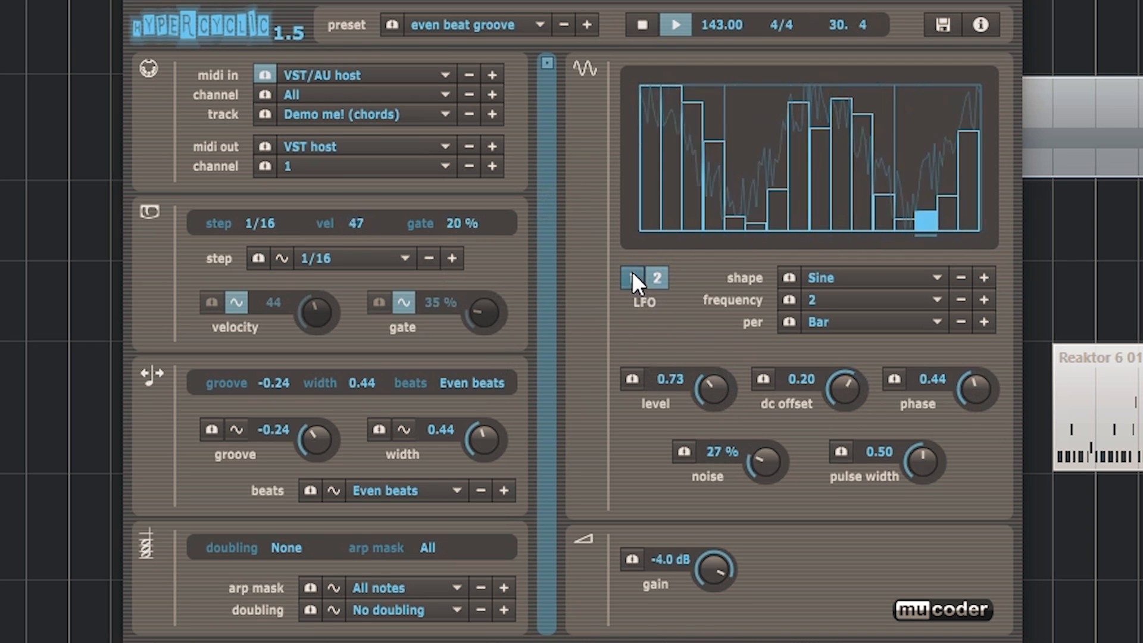
drag(722, 405, 721, 390)
drag(836, 399, 816, 389)
drag(715, 390, 726, 370)
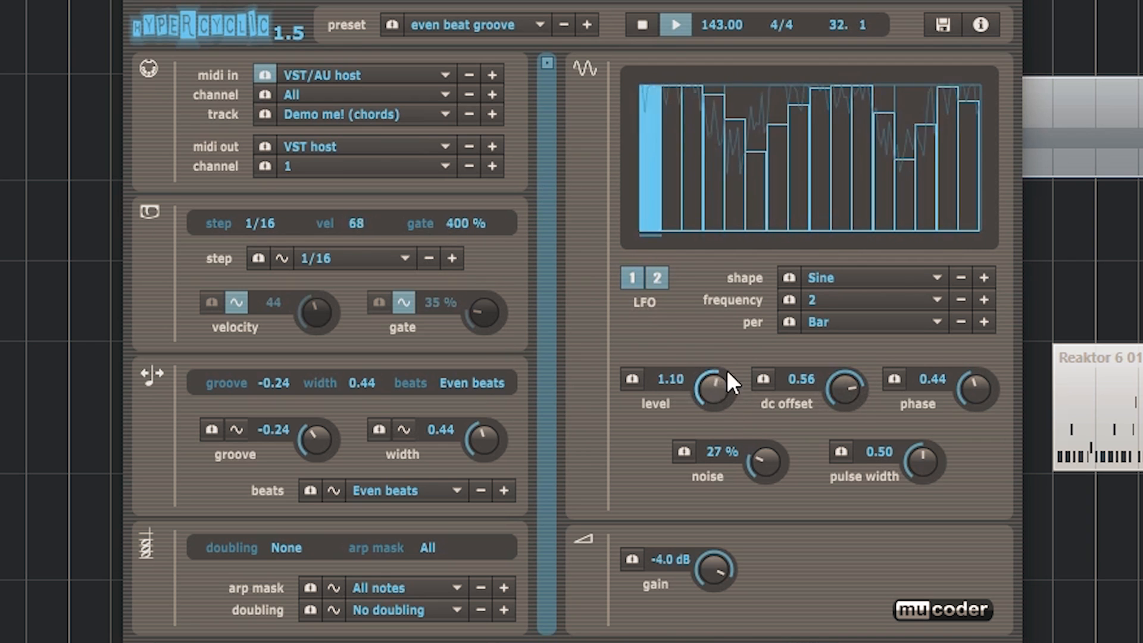
drag(974, 389, 954, 508)
drag(821, 384, 773, 469)
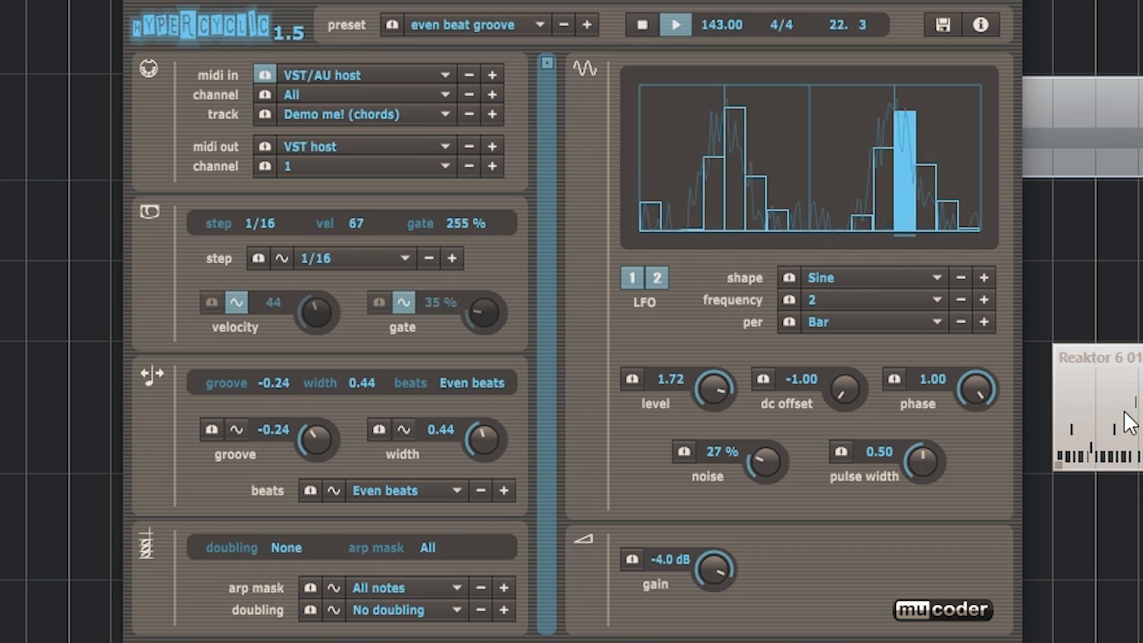
drag(767, 463, 772, 635)
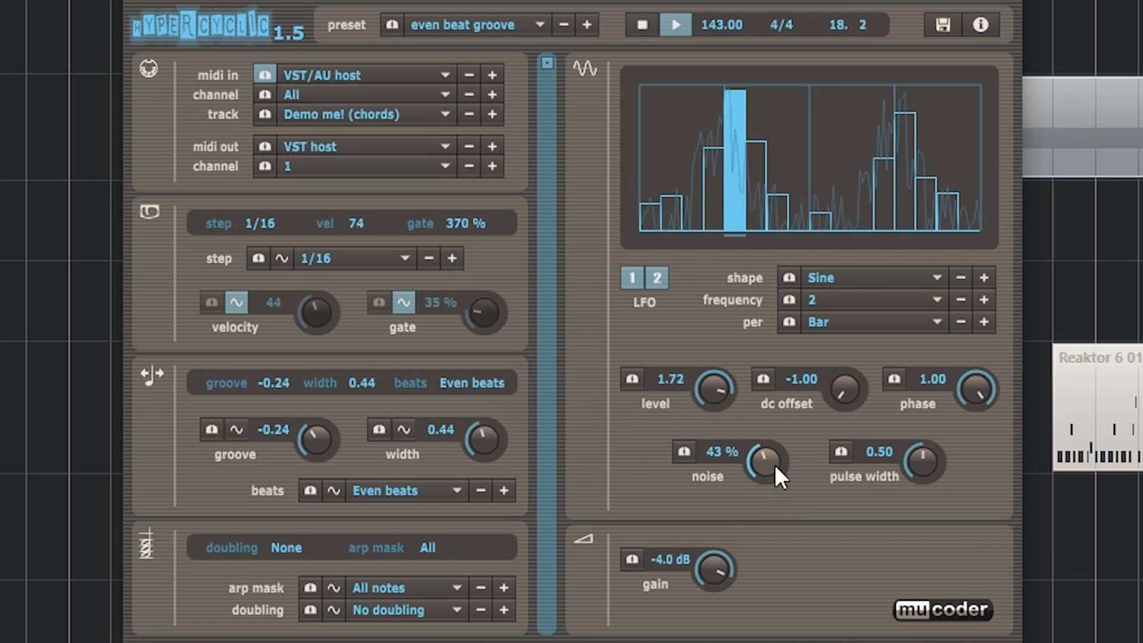
drag(776, 463, 779, 408)
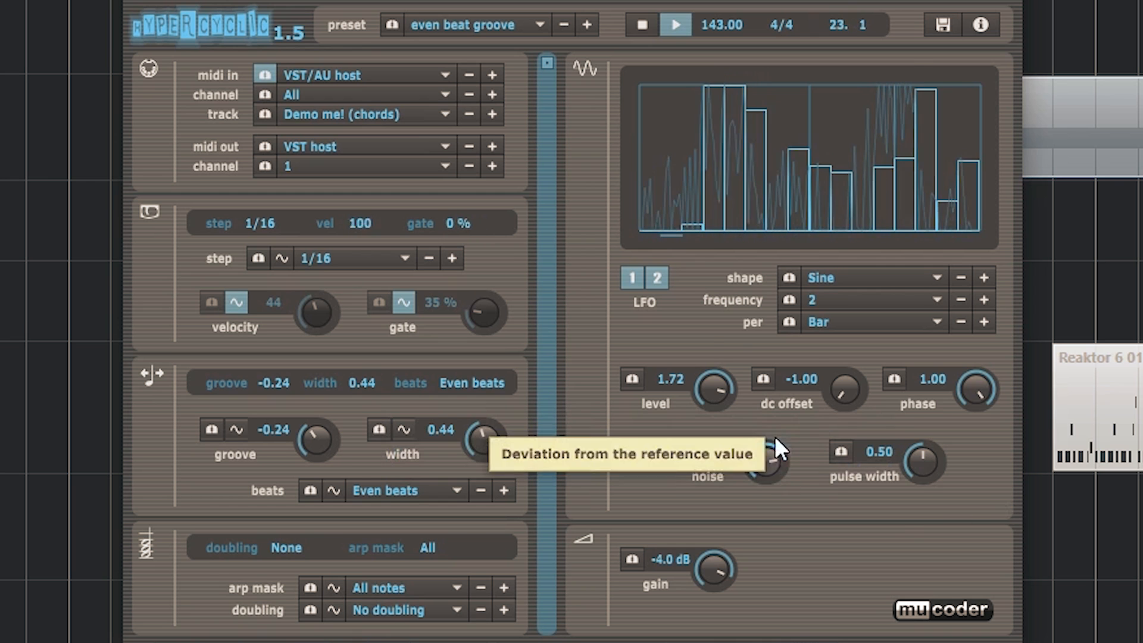
- Set LFO 2's noise to 33 %, DC offset to 0.22 and level to 1.41
click(659, 280)
drag(774, 464, 776, 474)
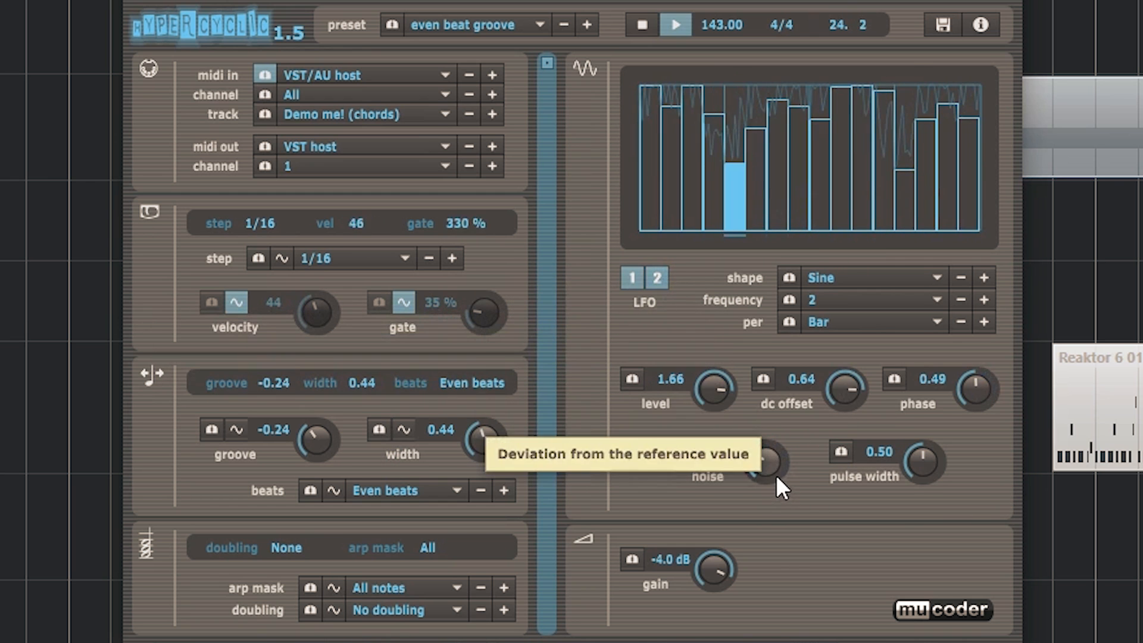
drag(722, 376, 758, 387)
mouse_move(835, 388)
mouse_down()
mouse_move(827, 425)
mouse_move(851, 374)
mouse_up()
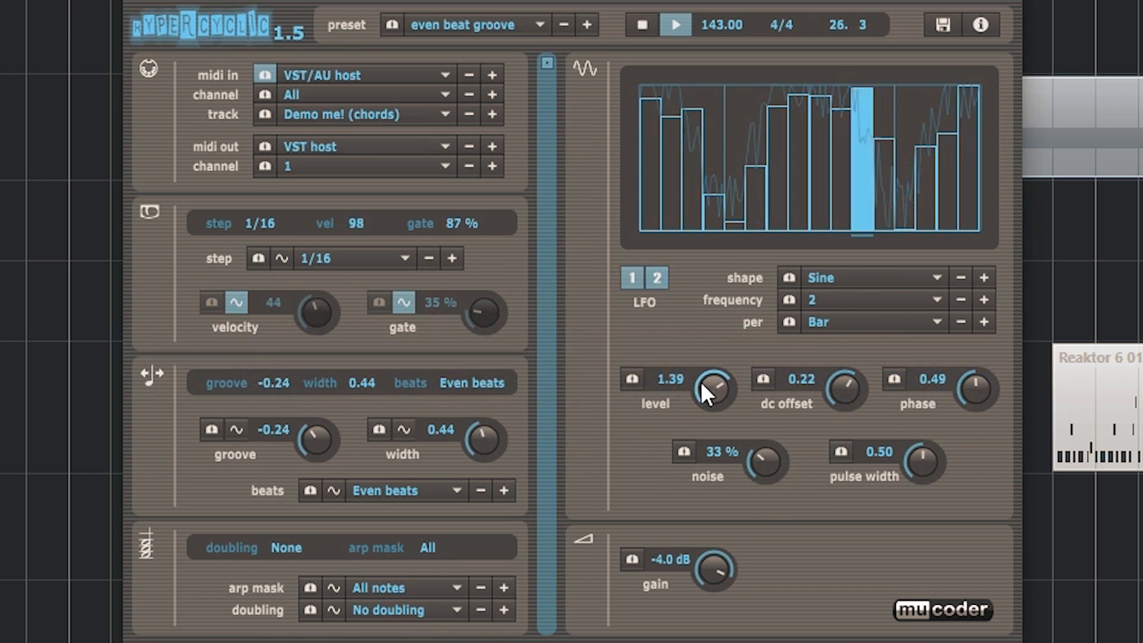
drag(703, 383, 705, 378)
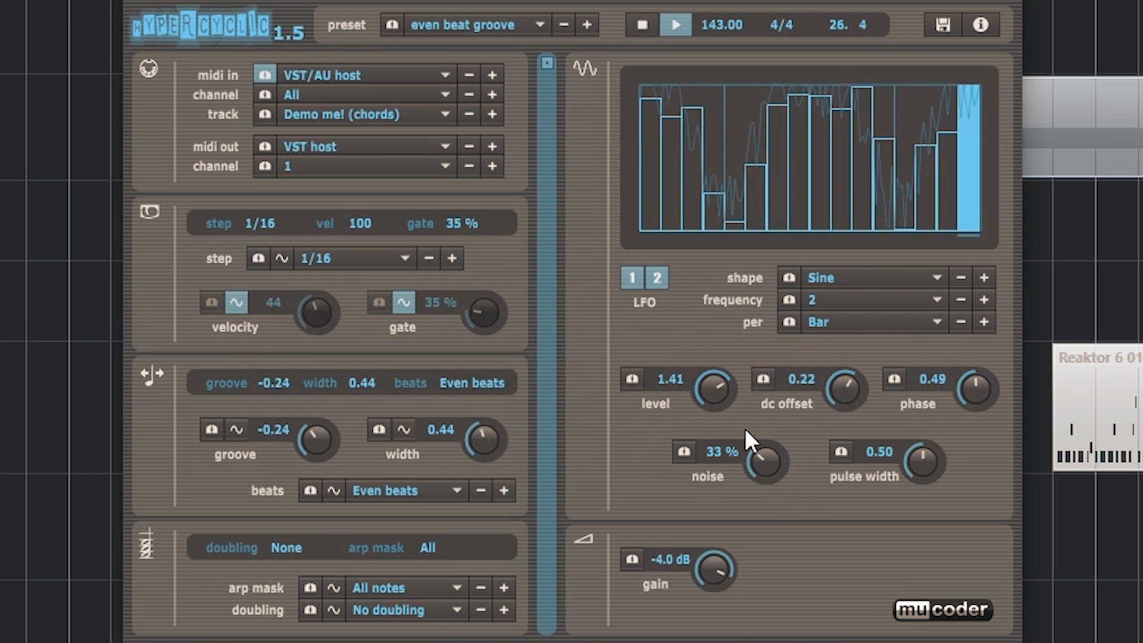
- Lower LFO 1's noise to 28 % and raise it again to vary the velocity pattern
click(632, 277)
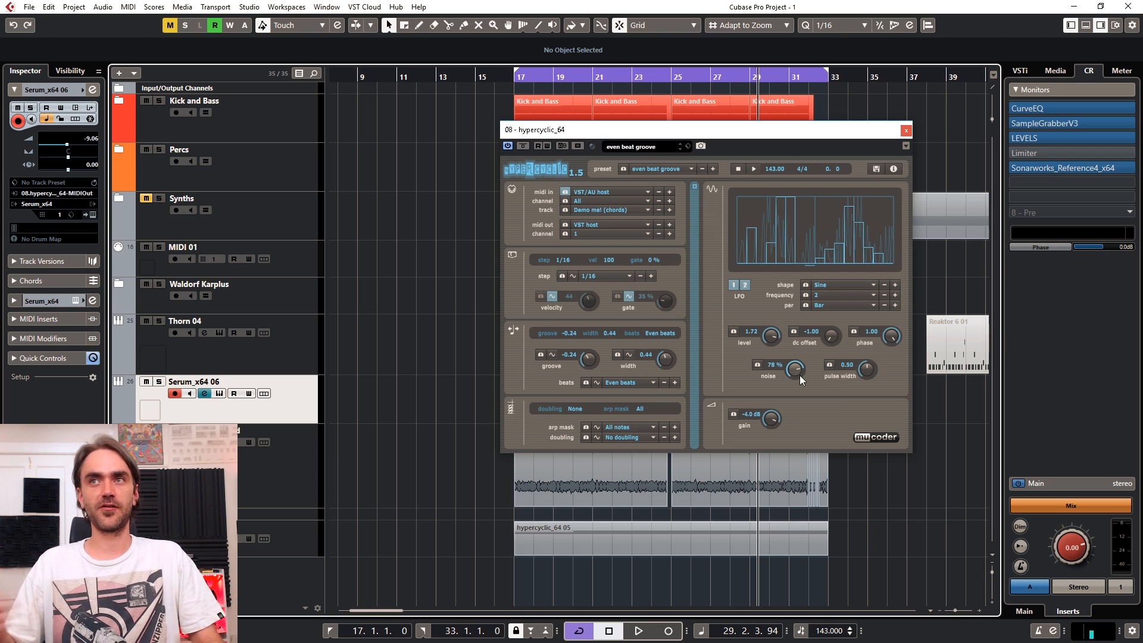
drag(886, 144, 77, 61)
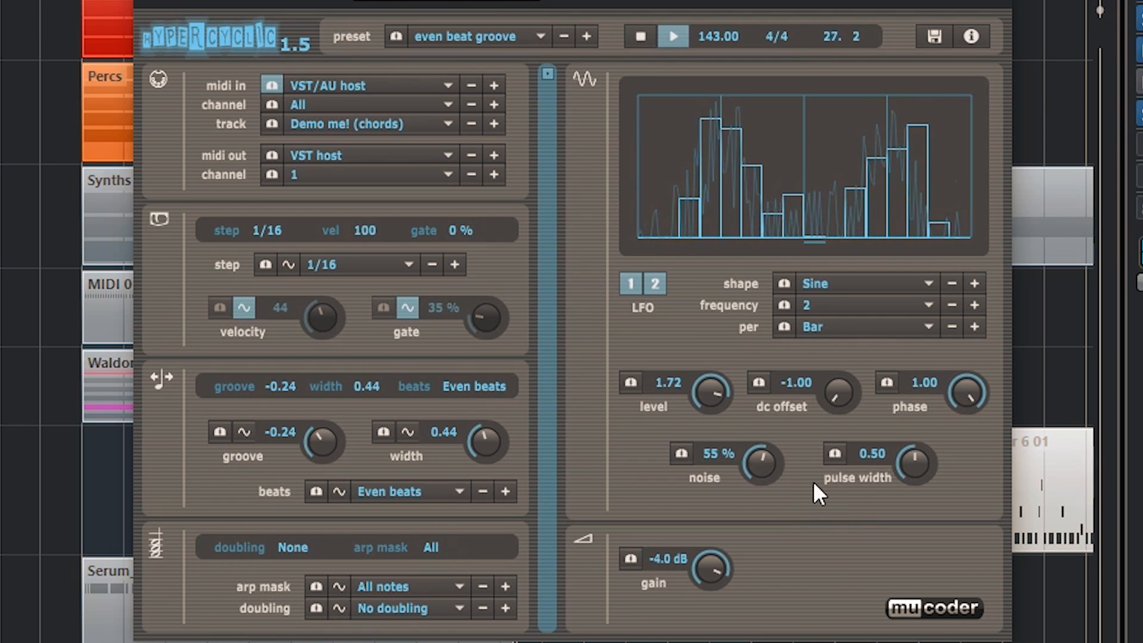
drag(776, 470, 773, 498)
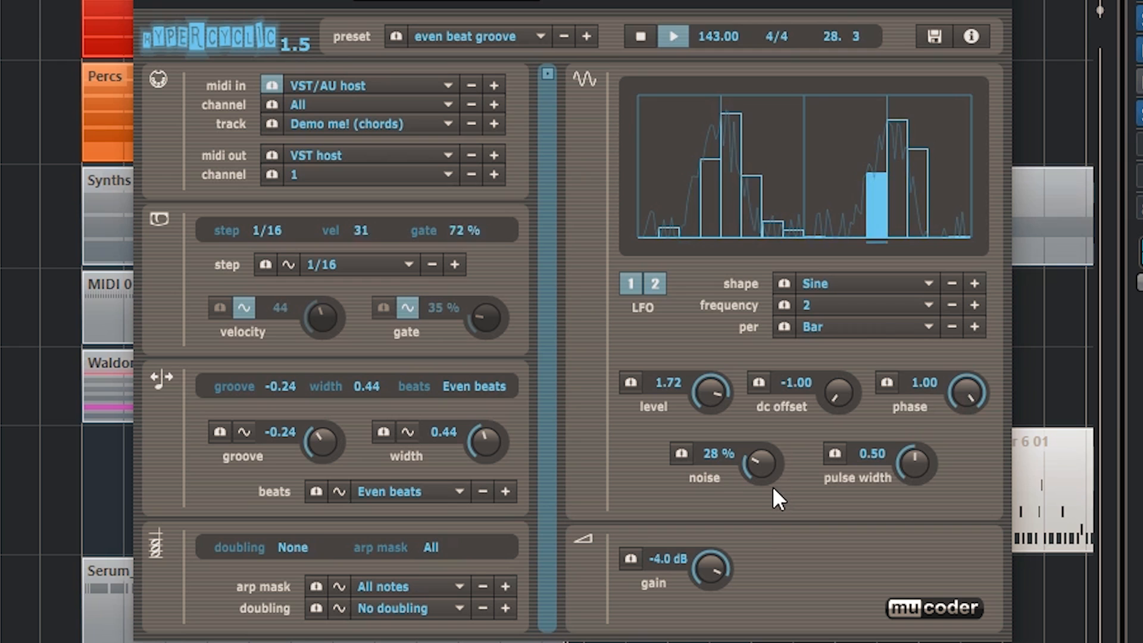
drag(766, 473, 777, 374)
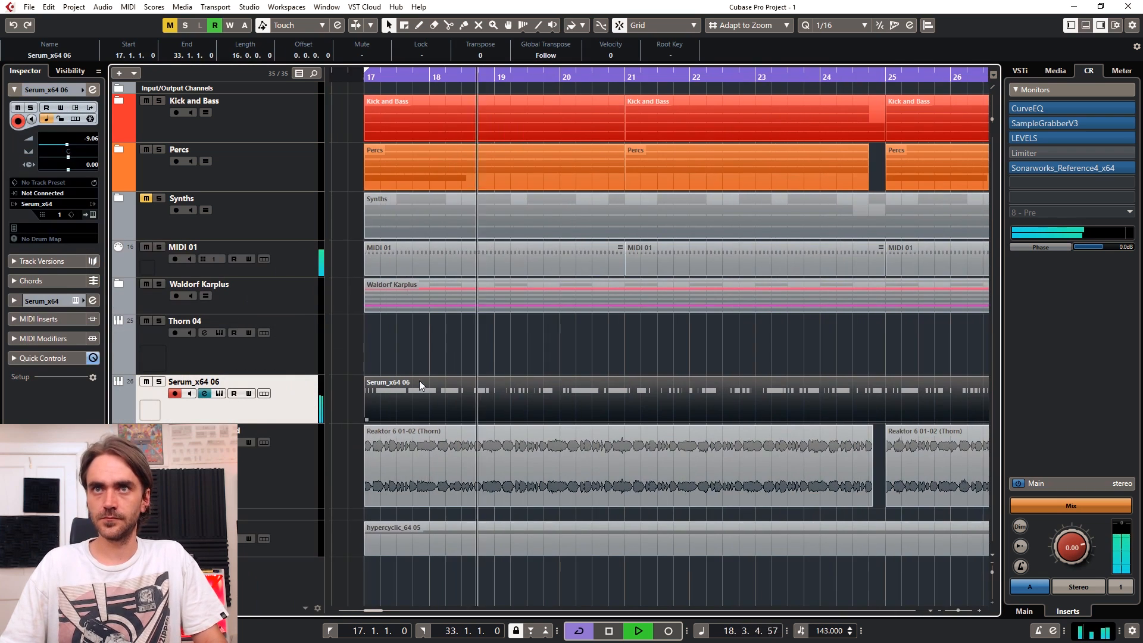
- Trim the Serum_x64 06 part to leave a short segment at bar 17 and a remainder starting at bar 21
click(353, 77)
scroll(433, 219, up, 2)
alt+click(394, 409)
drag(393, 417, 720, 415)
scroll(713, 400, right, 3)
- Split the Serum_x64 06 part at 21.3, 22.3, 23.1, 23.3 and 24.2
key(l)
key(3)
click(568, 403)
click(666, 402)
click(714, 402)
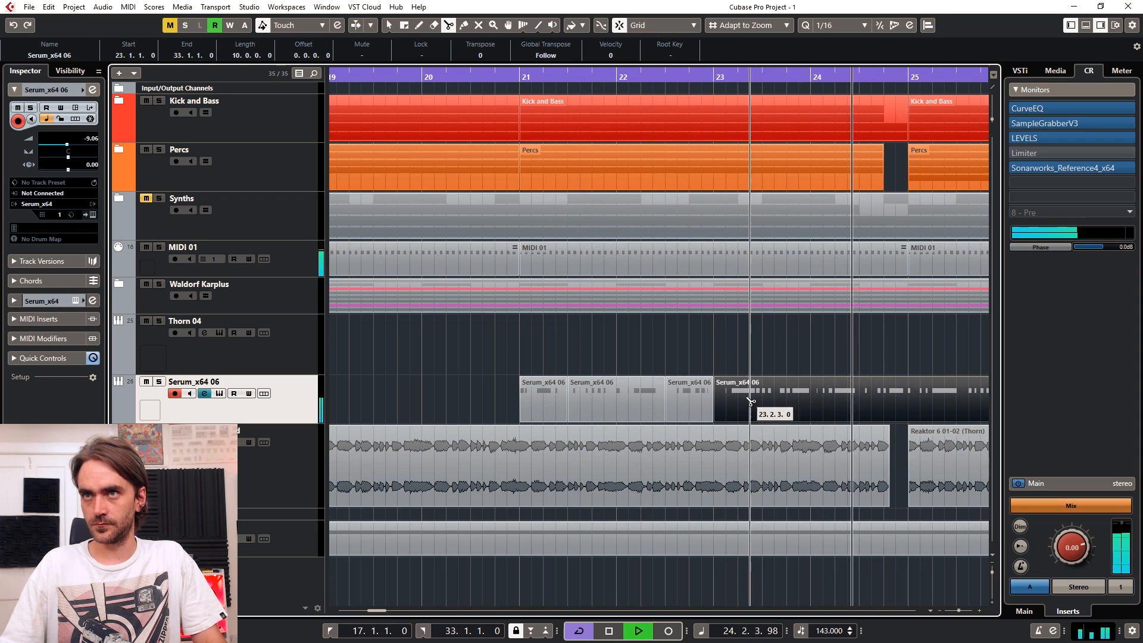
click(762, 402)
click(835, 402)
- Delete the Serum_x64 06 segments between 21.3 and 22.3 and between 23.1 and 23.3
click(811, 73)
click(812, 73)
click(467, 77)
key(1)
click(548, 404)
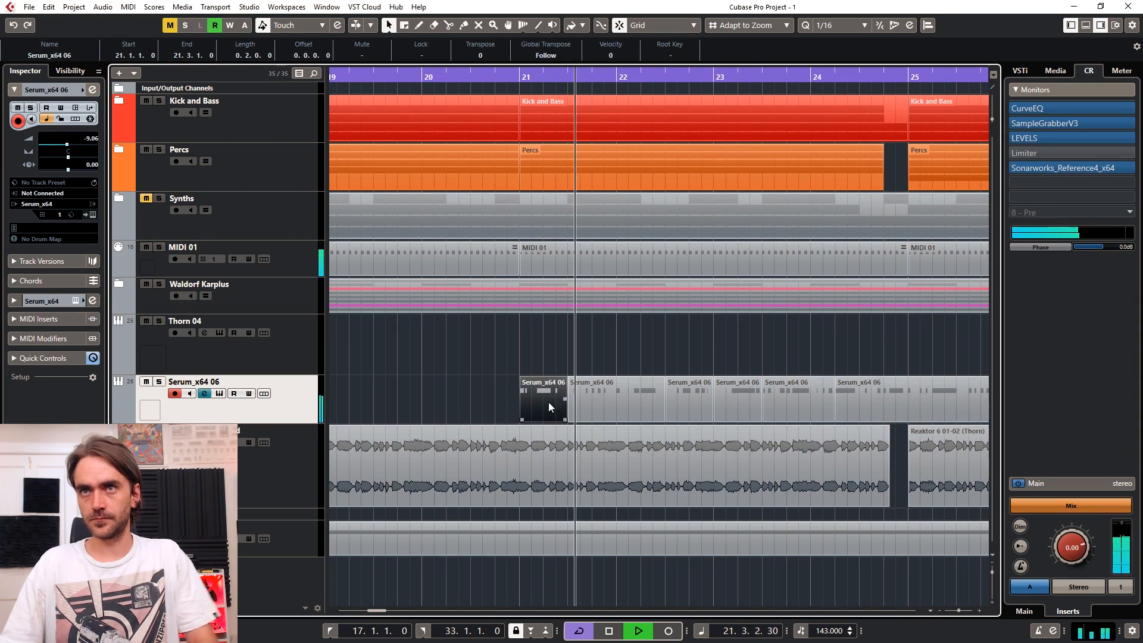
click(617, 406)
key(Delete)
click(741, 414)
key(Delete)
- Trim the start of the last long Serum_x64 06 segment to bar 25
drag(836, 418, 908, 416)
scroll(880, 388, down, 2)
scroll(880, 384, up, 1)
scroll(481, 306, left, 2)
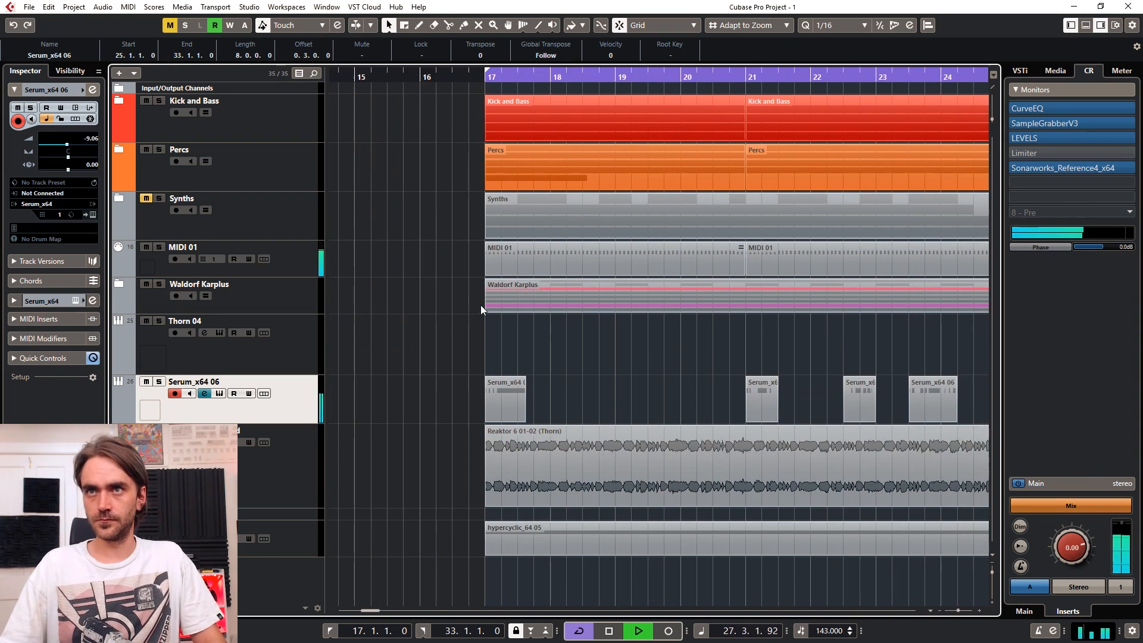
- Move the three short segments after bar 21 to 17.4, 18.3 and 19.1 on the Serum_x64 06 track
click(398, 72)
drag(761, 406, 549, 405)
drag(856, 401, 595, 396)
drag(927, 405, 634, 404)
scroll(695, 398, right, 2)
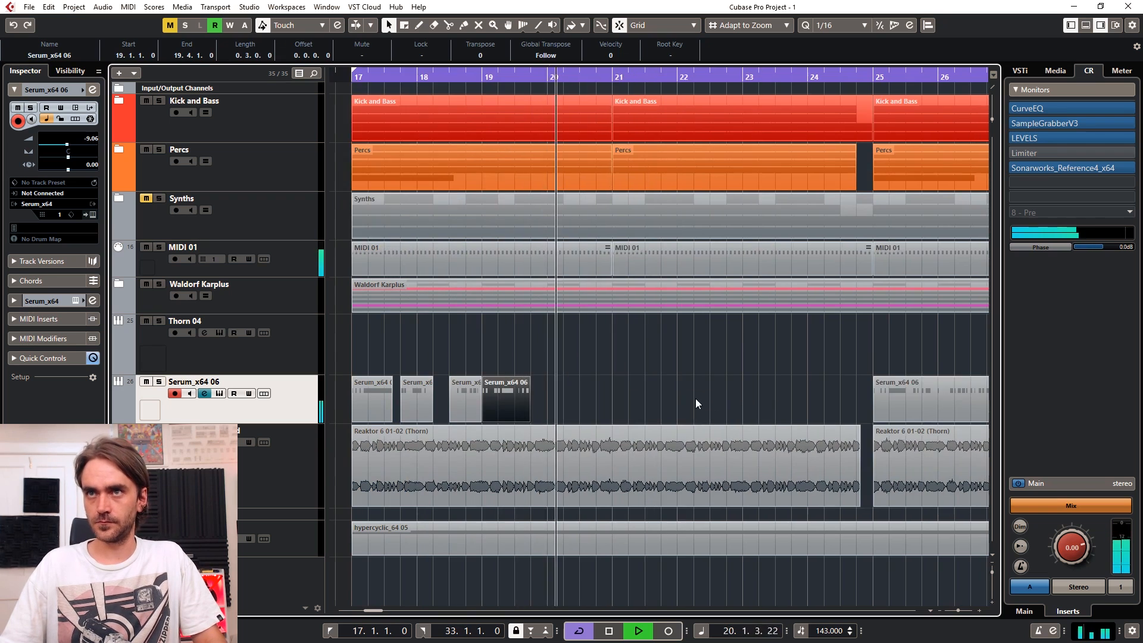
- Extend the segment at bar 19 to bar 20 and copy the whole group of short segments to start at bar 20
scroll(695, 398, down, 3)
scroll(616, 410, up, 2)
drag(586, 418, 601, 414)
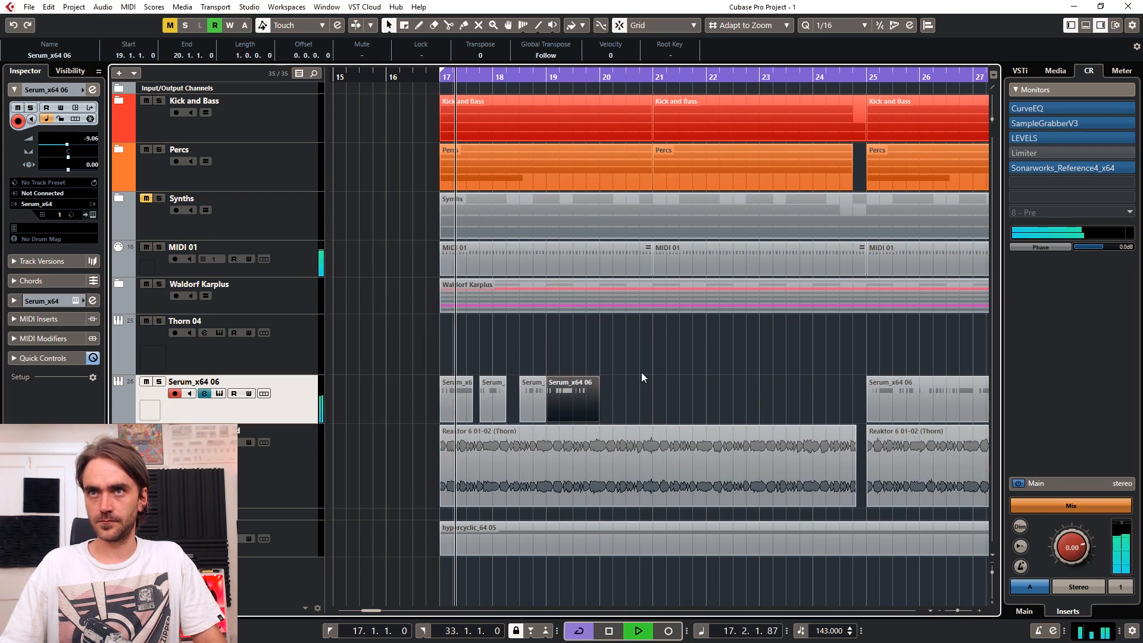
drag(642, 373, 606, 400)
drag(792, 352, 700, 349)
scroll(625, 360, right, 1)
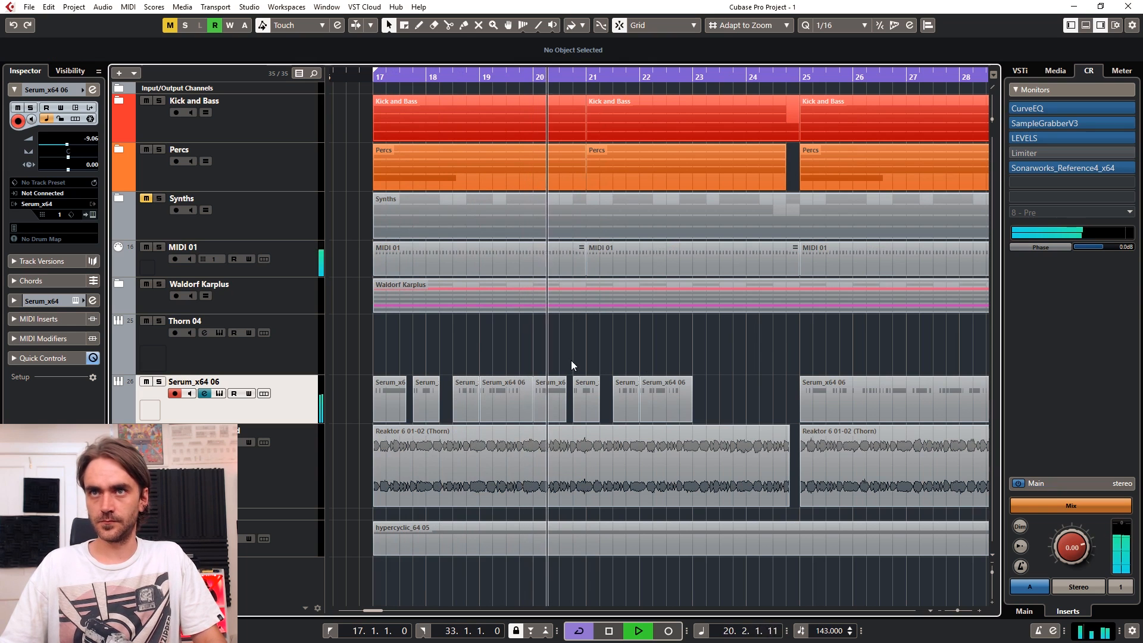
scroll(636, 344, left, 2)
scroll(697, 345, up, 2)
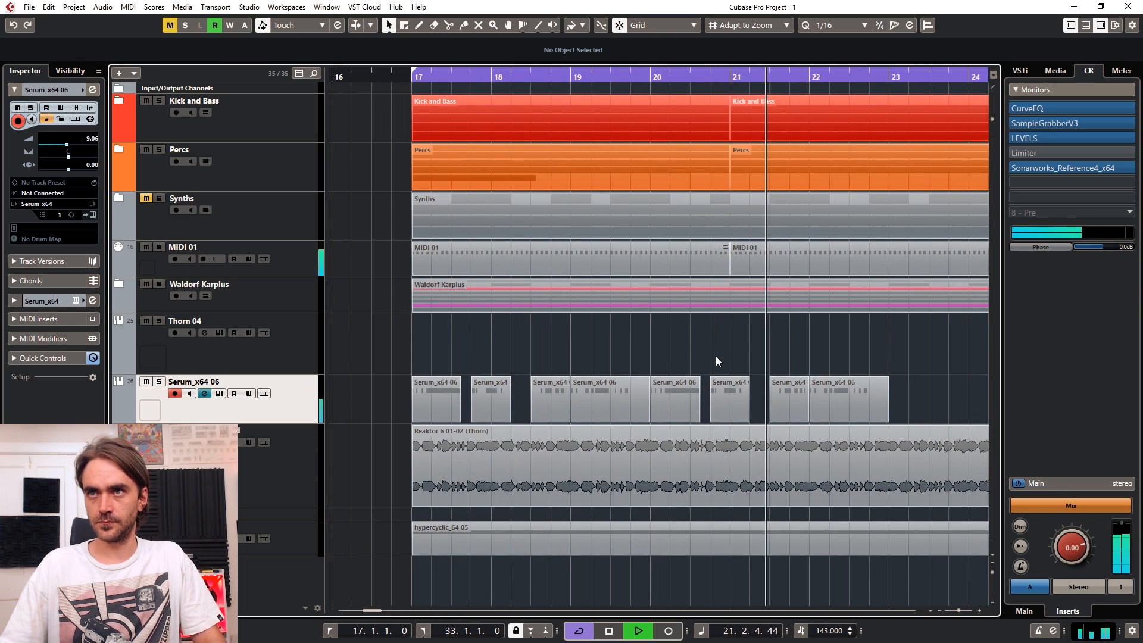
- Delete the second and third segments of the copied group that starts at bar 20
click(737, 404)
key(Delete)
click(791, 404)
key(Delete)
- Move the last copied segment to 20.3, shorten the bar 20 segment to meet it, and trim the phrase to bar 21
drag(829, 403, 680, 421)
click(677, 409)
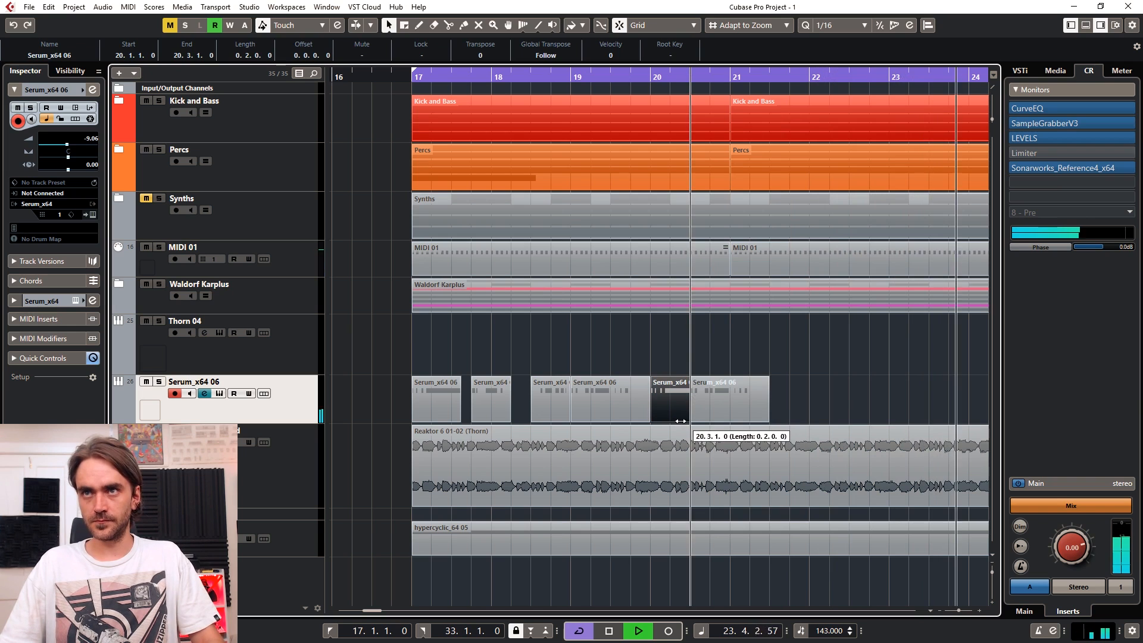
drag(767, 420, 725, 421)
- Stop playback and glue all Serum_x64 06 segments between bars 17 and 21 into one part
drag(787, 369, 420, 397)
key(space)
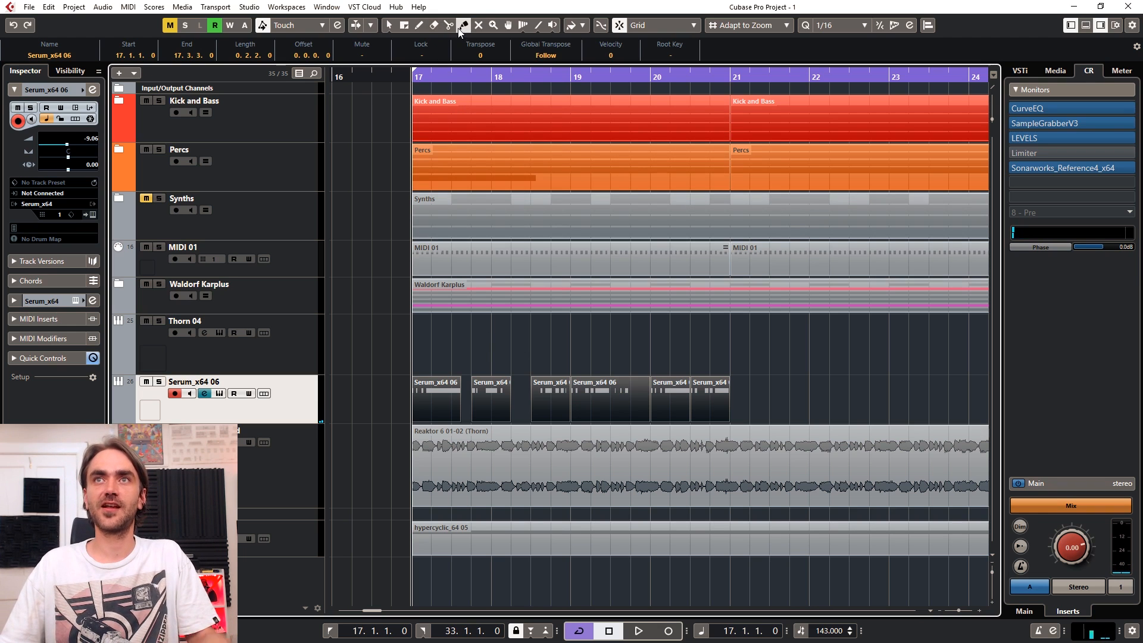
drag(412, 364, 798, 410)
click(707, 400)
key(1)
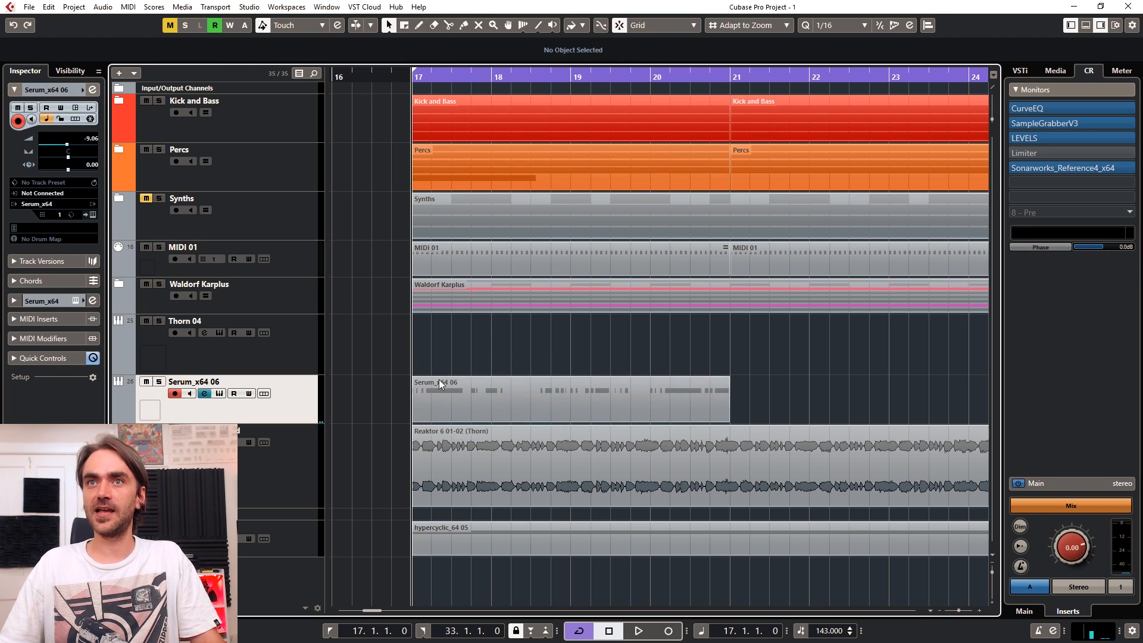
- Start playback, repeat the glued four-bar part at bar 21, and delete the old Serum_x64 06 part at bar 25
click(457, 397)
key(space)
scroll(748, 378, down, 2)
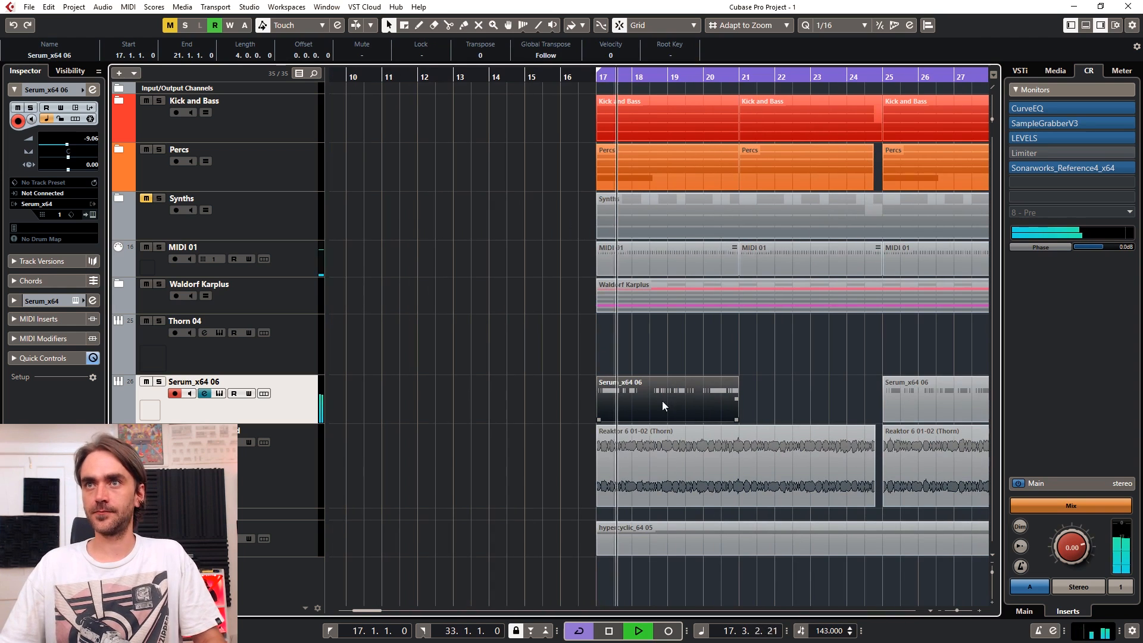
drag(737, 401, 807, 399)
scroll(792, 381, right, 3)
drag(781, 361, 807, 403)
key(Delete)
- Repeat the four-bar Serum_x64 06 part at bars 25 and 29 to fill the loop, and open the first part for editing
click(669, 397)
drag(681, 399, 790, 400)
scroll(766, 385, right, 3)
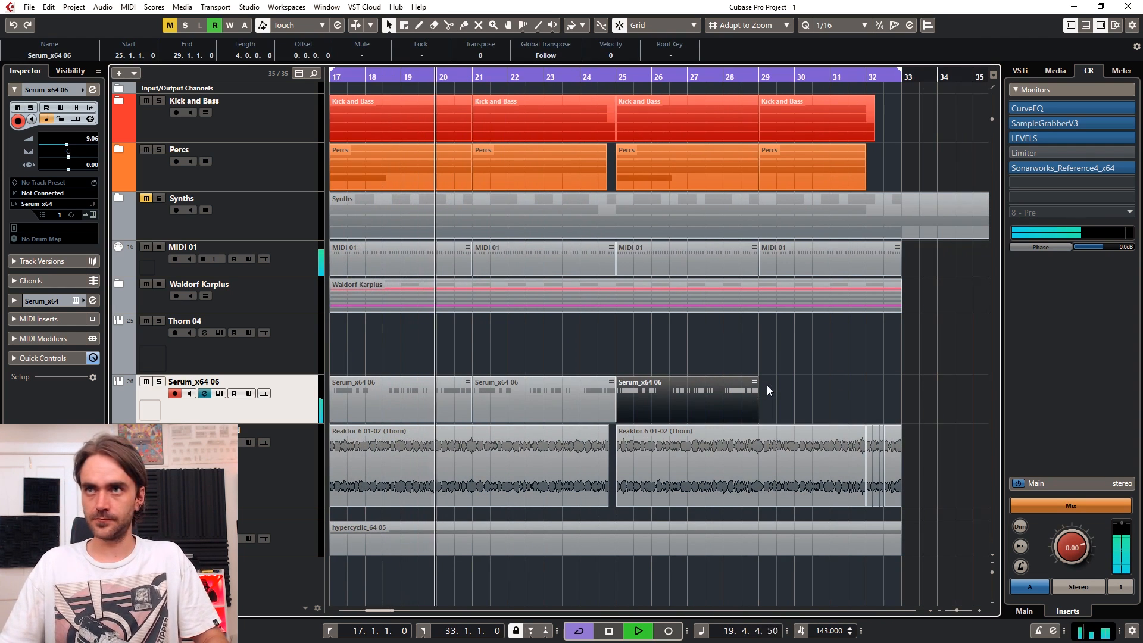
scroll(663, 409, down, 2)
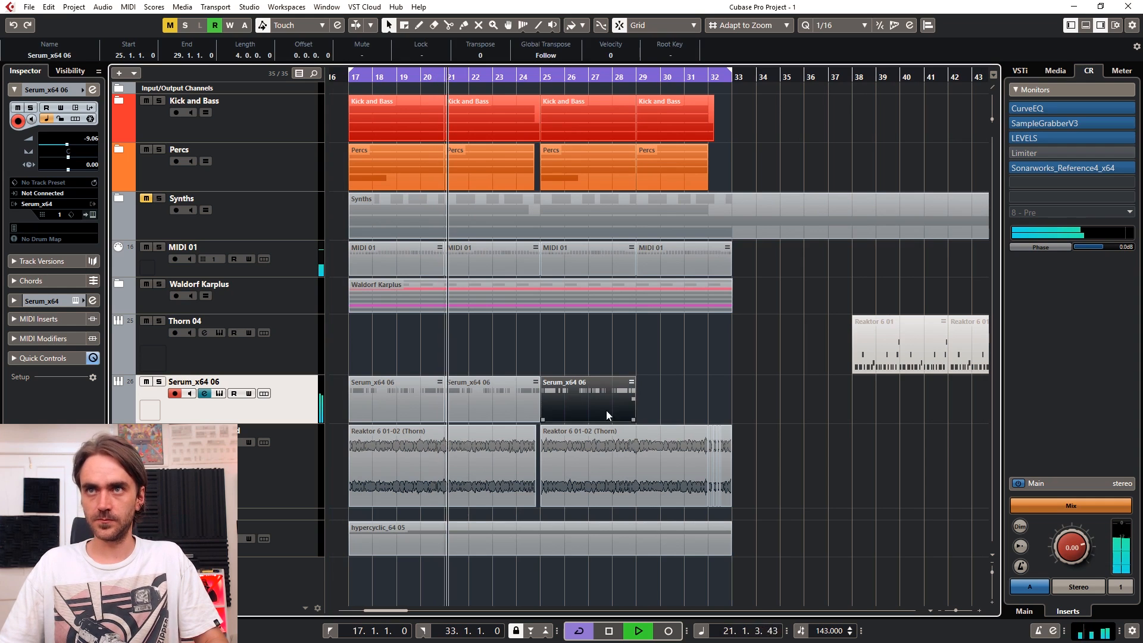
drag(634, 399, 699, 400)
click(694, 362)
scroll(629, 354, left, 3)
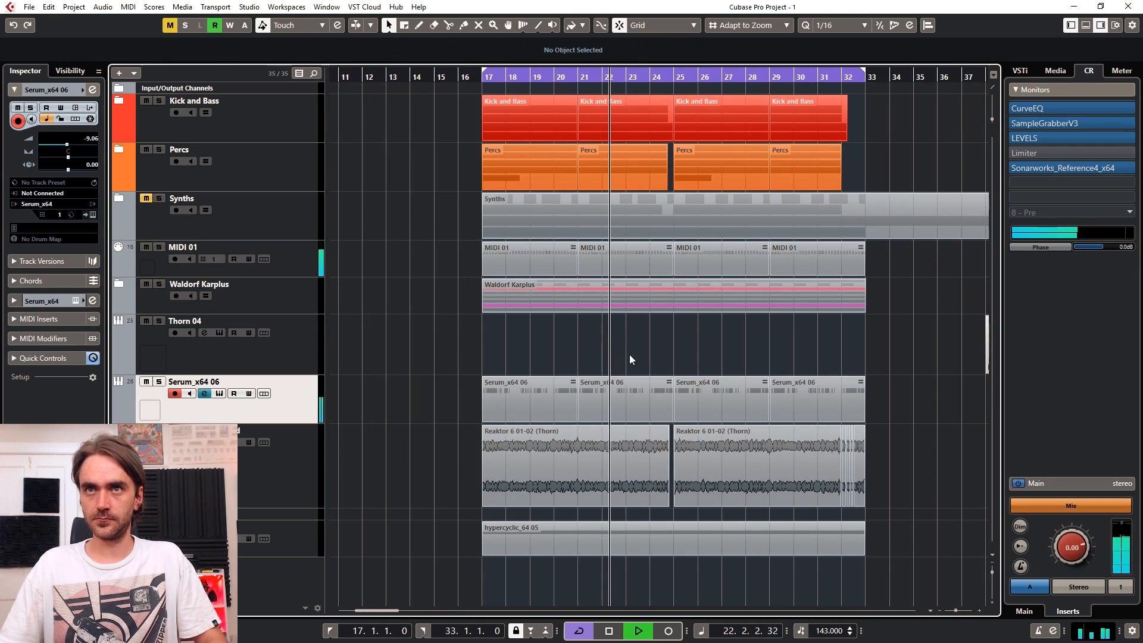
double_click(514, 404)
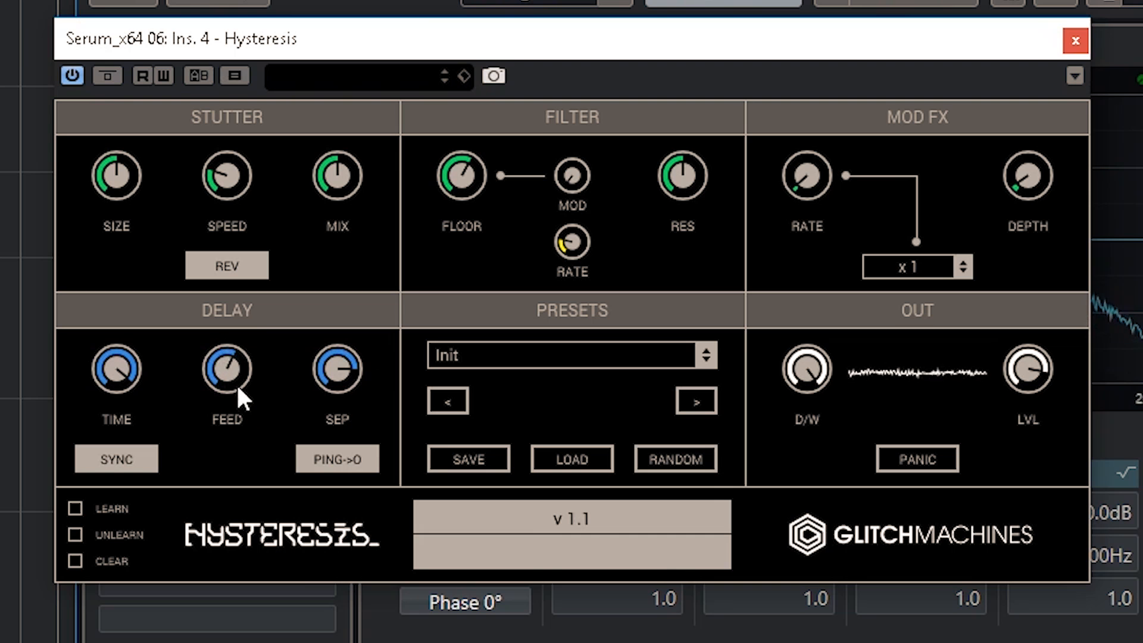
- In Hysteresis, set the delay feedback to 74.80 %, the stutter mix to 73.60 % and the dry/wet to 65.60 %
click(450, 364)
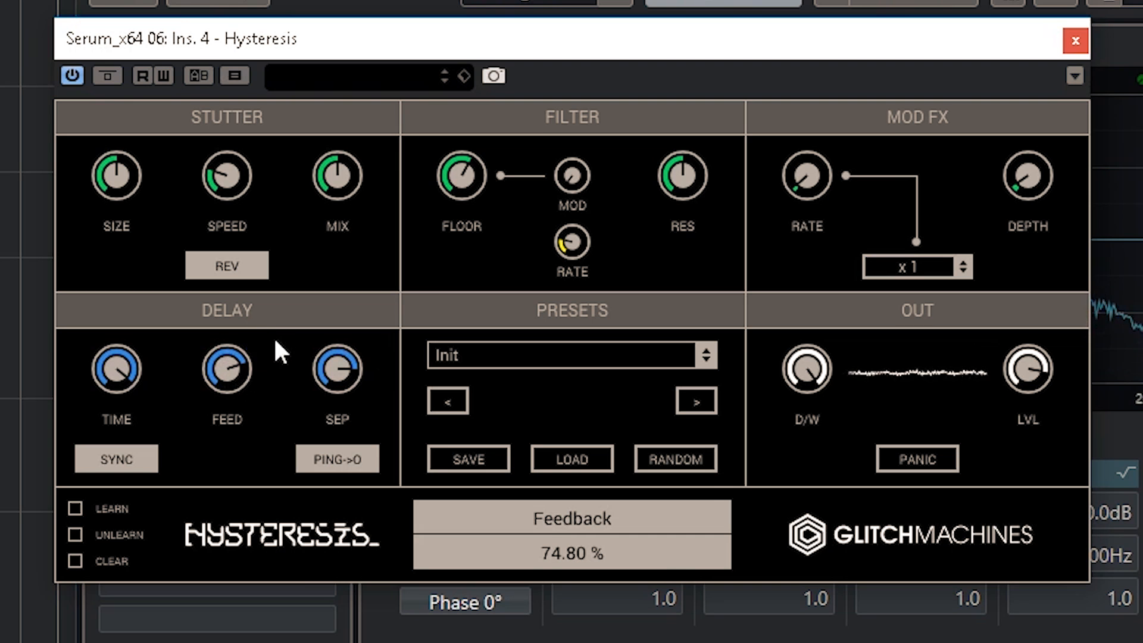
drag(334, 182, 420, 133)
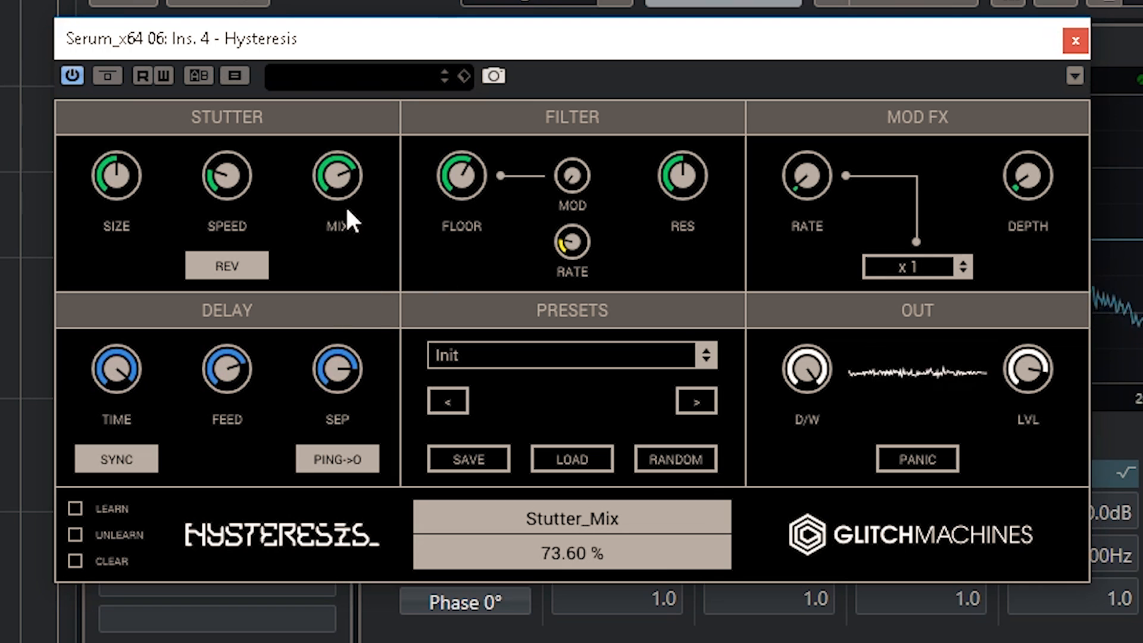
click(798, 362)
mouse_move(798, 360)
mouse_down()
mouse_move(809, 394)
mouse_move(806, 364)
mouse_move(802, 385)
mouse_move(796, 376)
mouse_up()
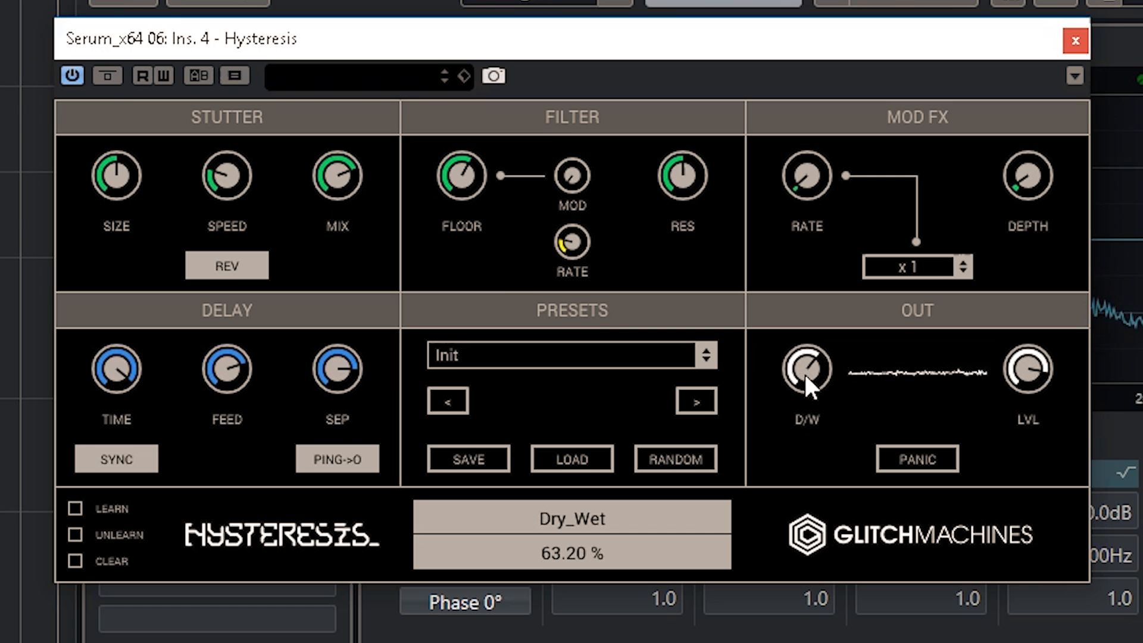
drag(805, 373, 809, 367)
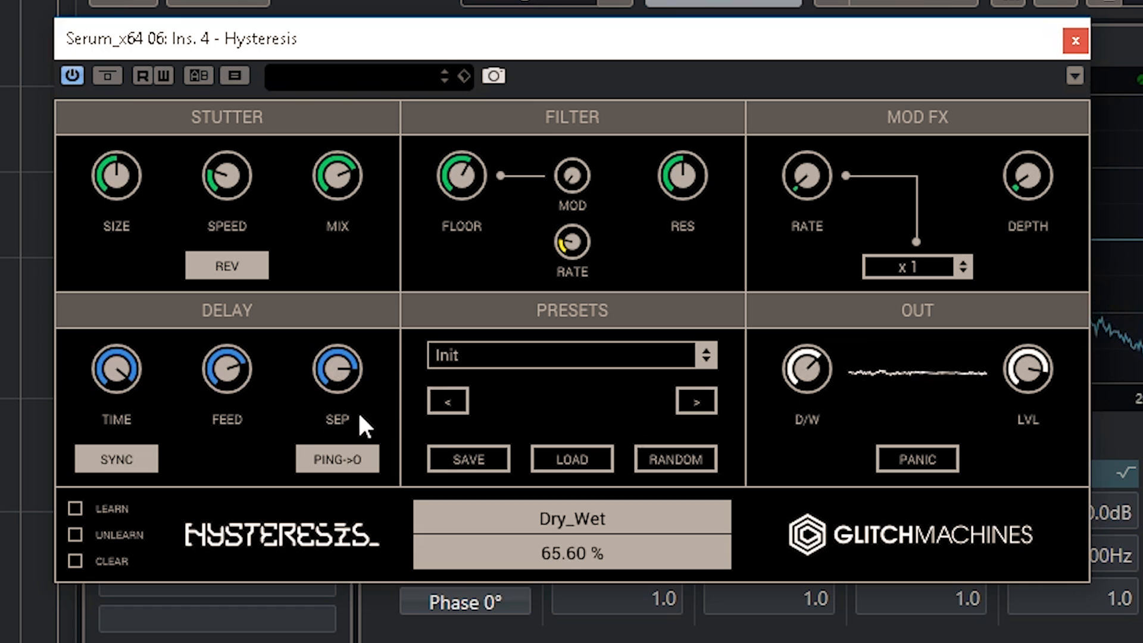
- Raise the filter modulation and set the Mod FX depth to 72.80 %, rate mode to x 10 and rate to 51.51 Hz
drag(566, 172, 588, 123)
drag(1032, 170, 1074, 68)
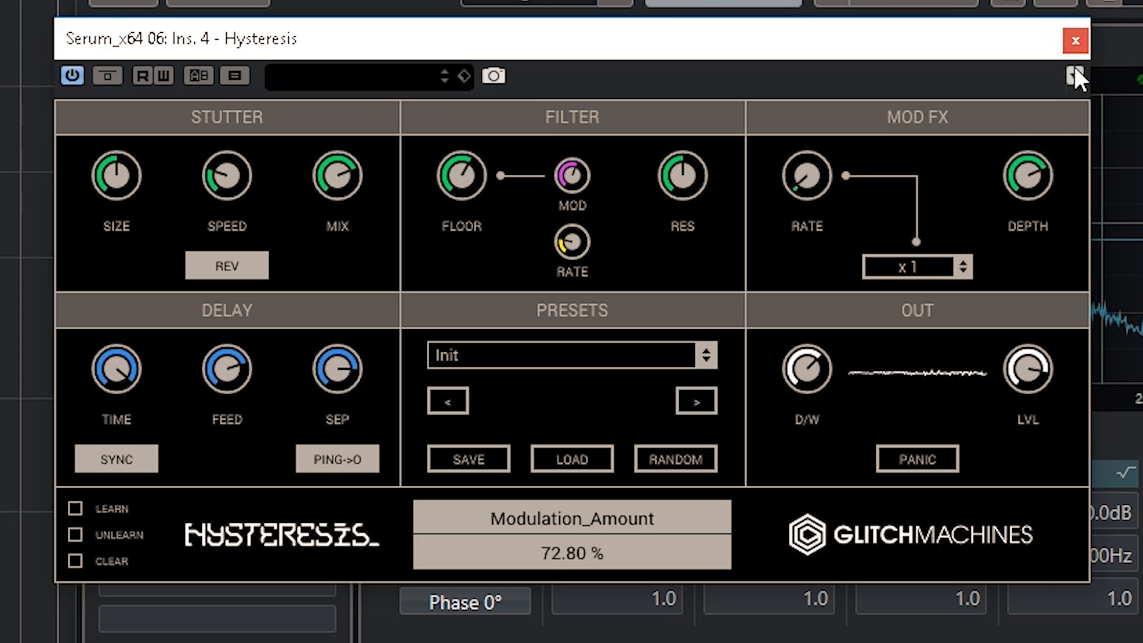
click(962, 261)
click(938, 321)
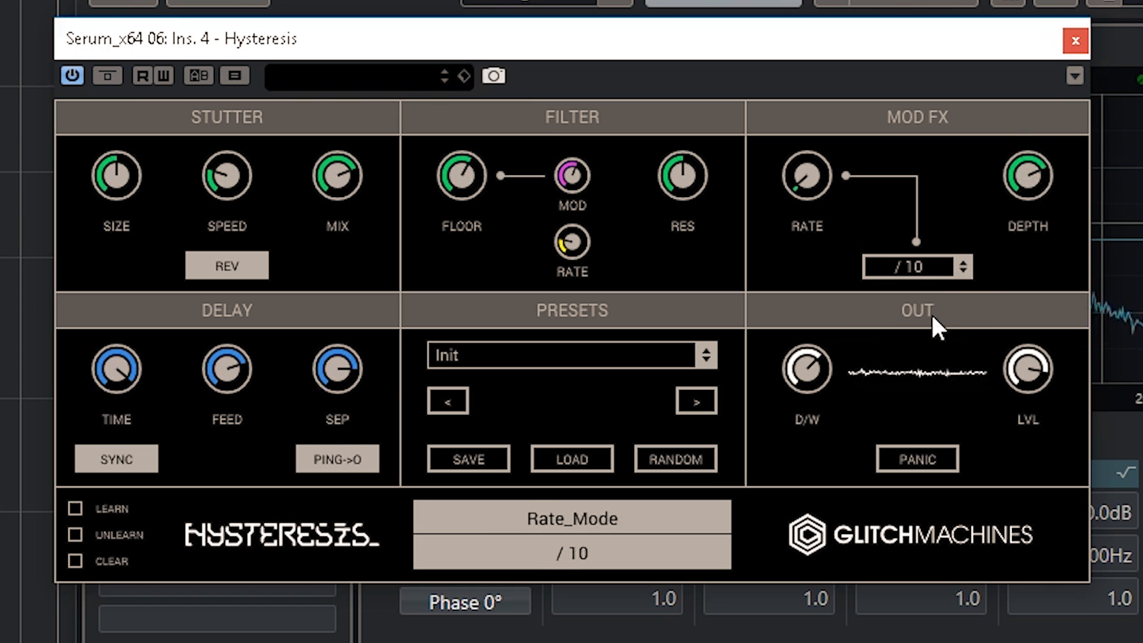
click(957, 271)
click(956, 334)
drag(827, 208, 831, 55)
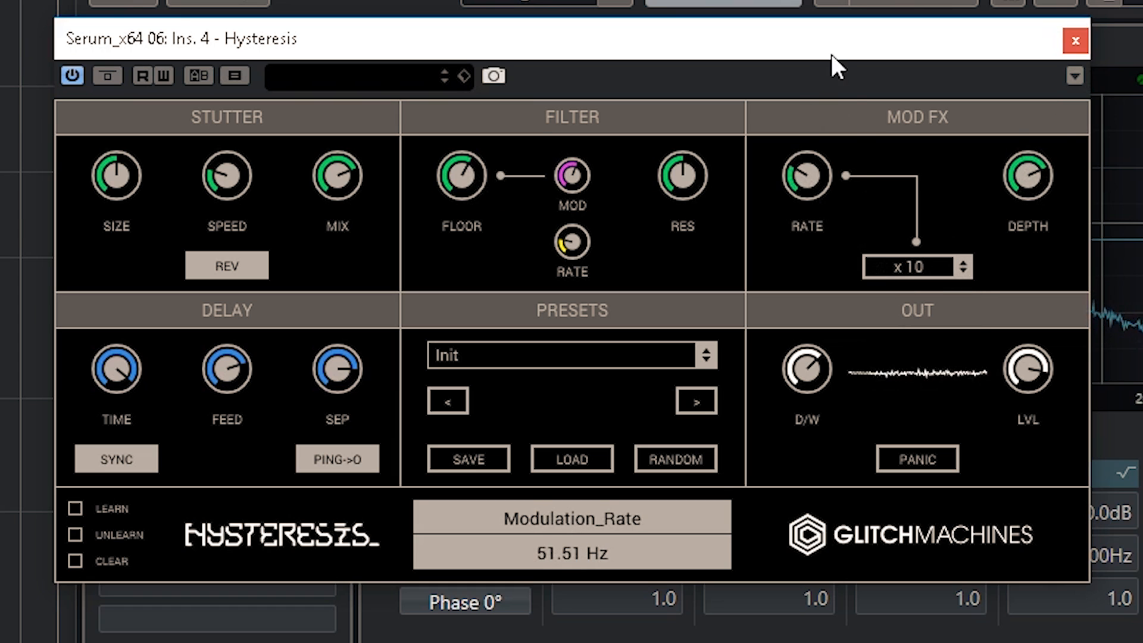
- Set the Mod FX rate mode to x 1, raise its depth to maximum and set its rate to 0.15 Hz
drag(837, 170, 827, 291)
click(961, 268)
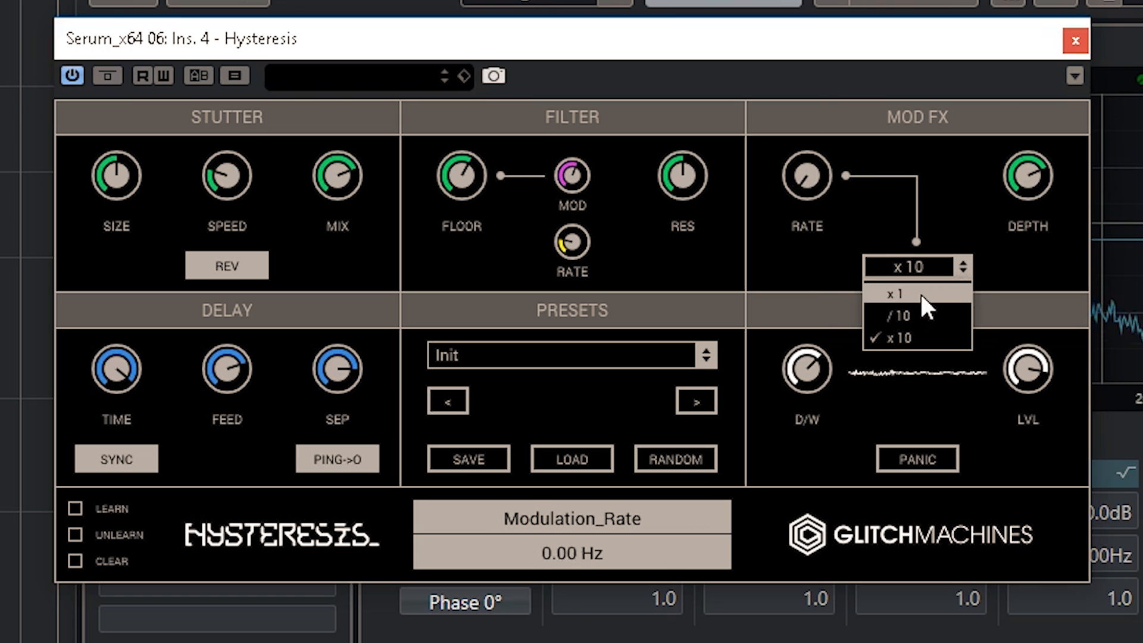
click(922, 292)
drag(820, 167, 881, 184)
drag(1029, 176, 1037, 89)
mouse_move(817, 167)
mouse_down()
mouse_move(825, 6)
mouse_move(809, 178)
mouse_up()
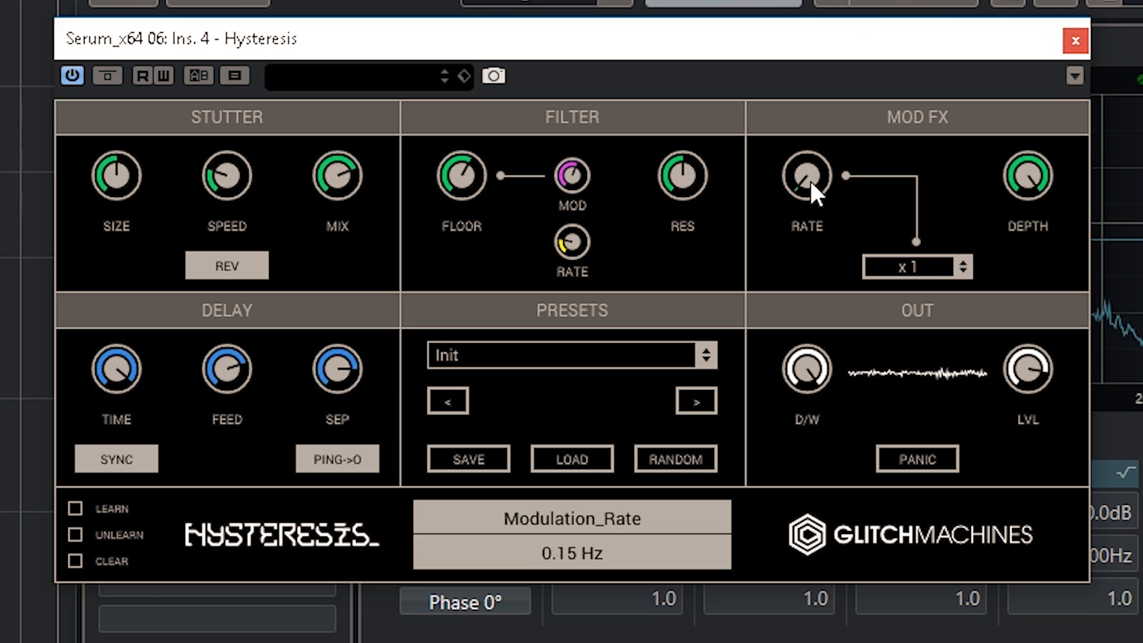
- Lower the Mod FX depth to 21.60 % and set the filter modulation depth to 36.00 %
drag(1030, 197, 1023, 380)
drag(1031, 178, 1030, 218)
drag(1034, 167, 1025, 176)
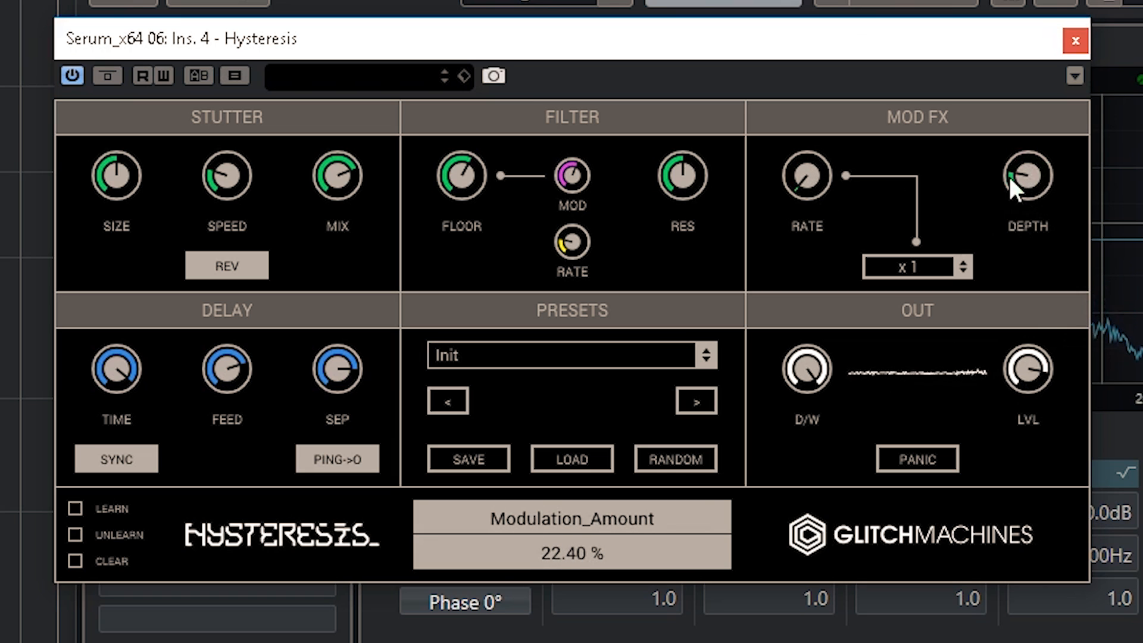
drag(567, 179, 569, 235)
drag(582, 171, 583, 195)
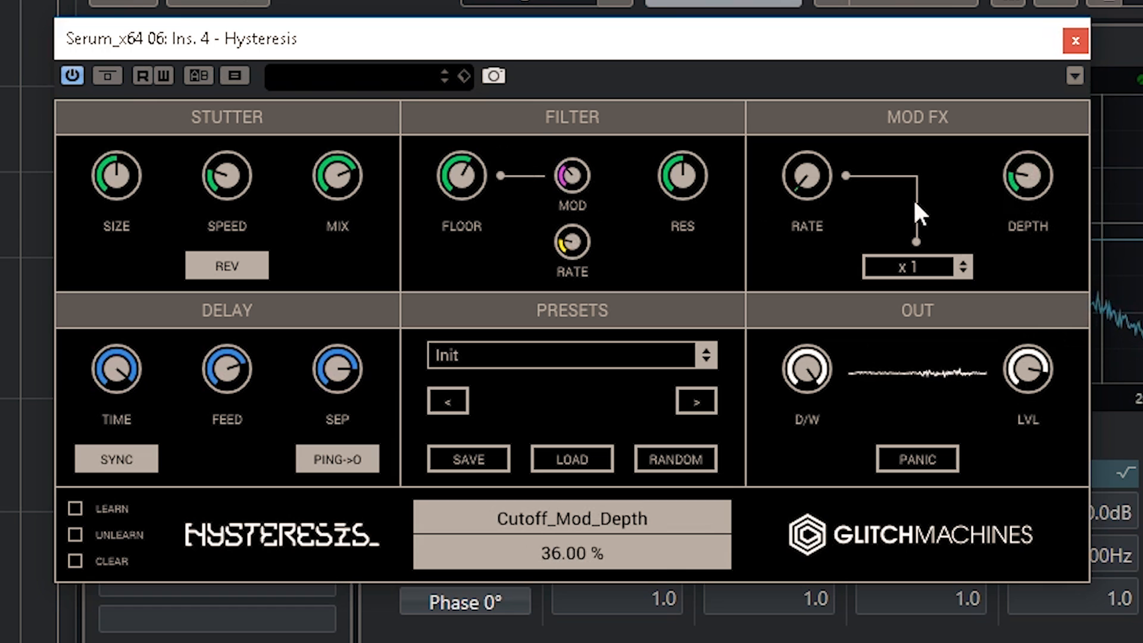
drag(1021, 174, 1021, 177)
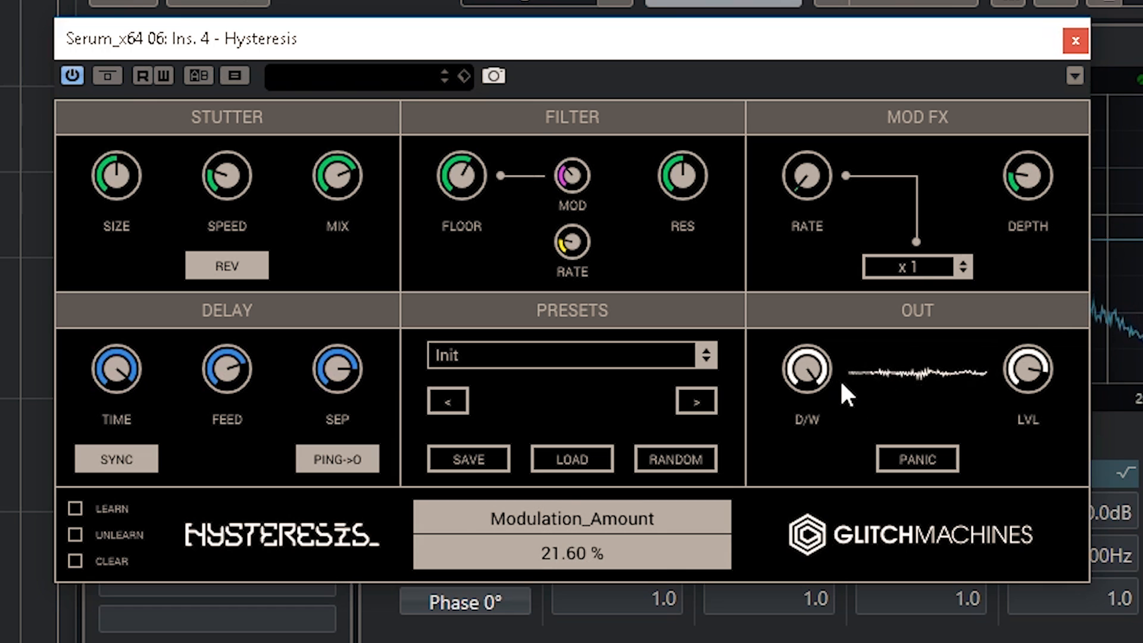
- Set the Hysteresis dry/wet to 78.80 %, try a lower stereo separation and reset the separation to 50.00 %
drag(820, 370, 817, 373)
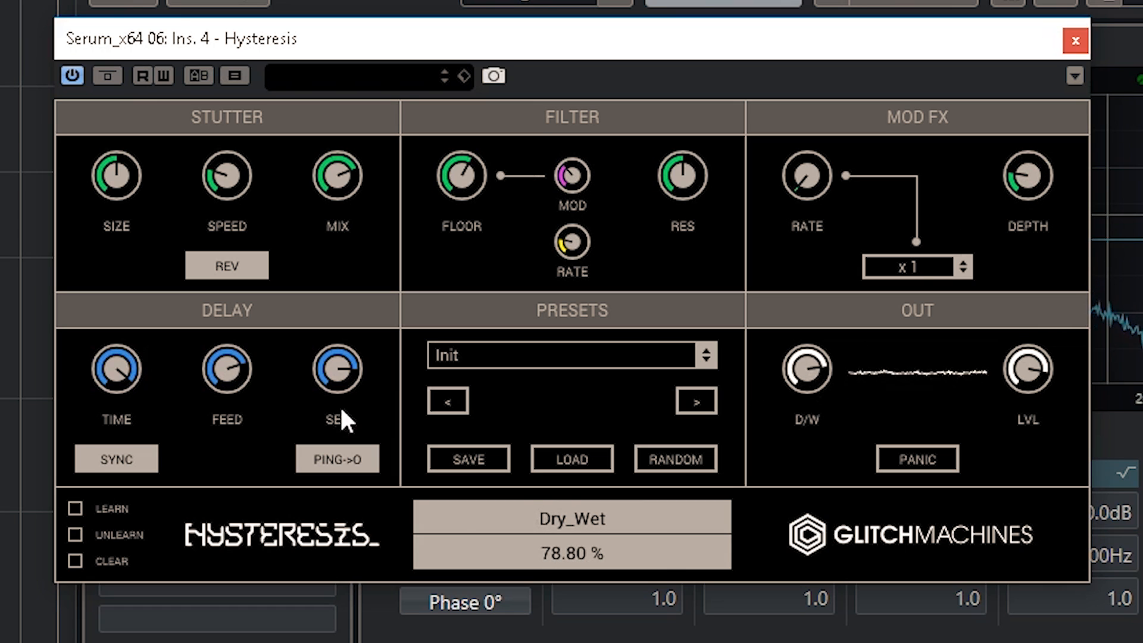
drag(349, 378, 340, 434)
drag(352, 363, 342, 427)
drag(321, 359, 348, 467)
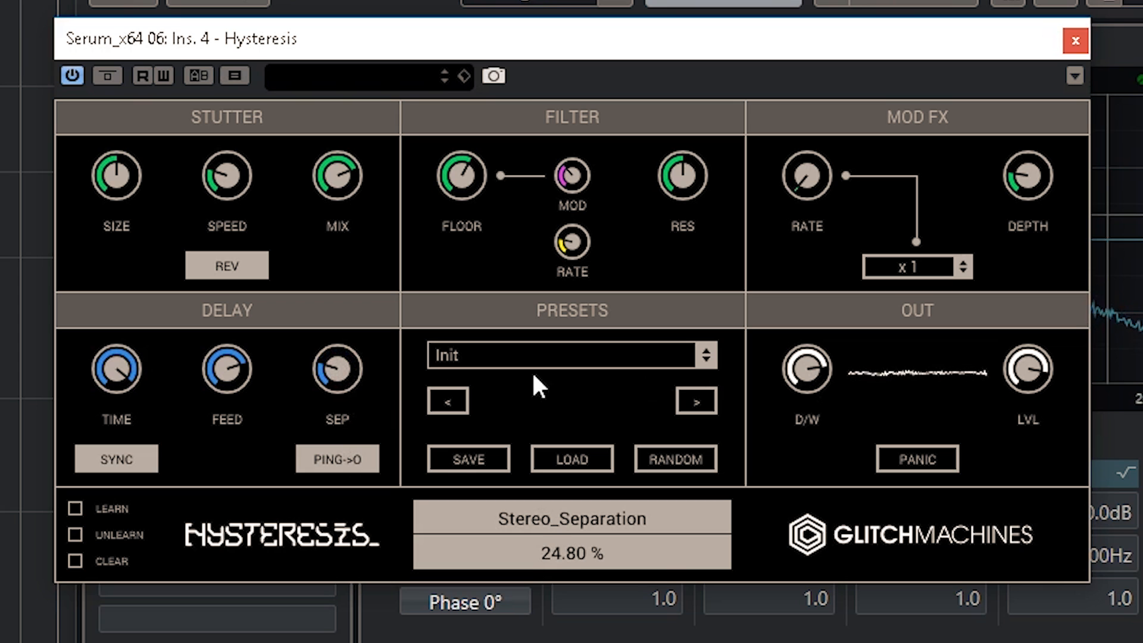
double_click(338, 367)
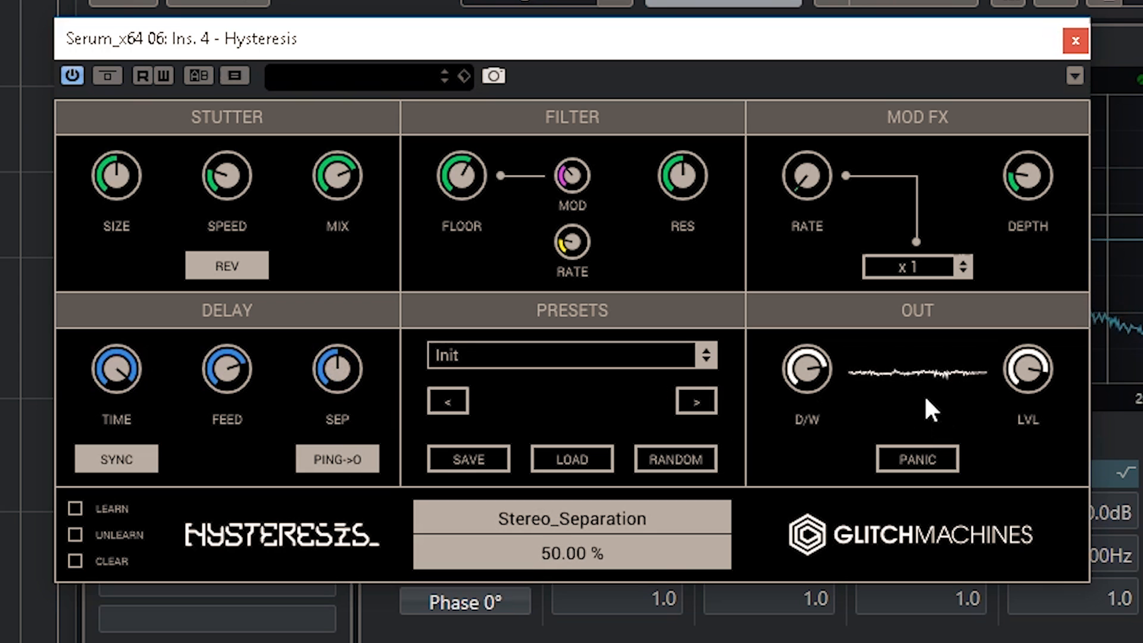
- Set the stutter mix to 100.00 % and the dry/wet to 69.20 %, and close Hysteresis
drag(806, 369, 796, 485)
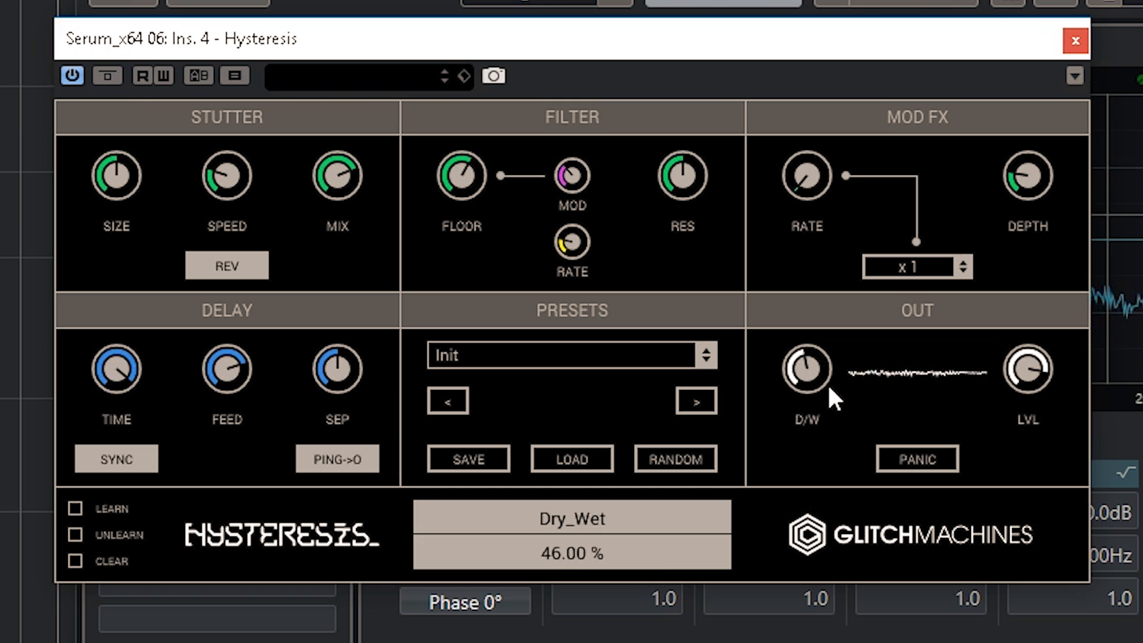
drag(339, 204, 357, 84)
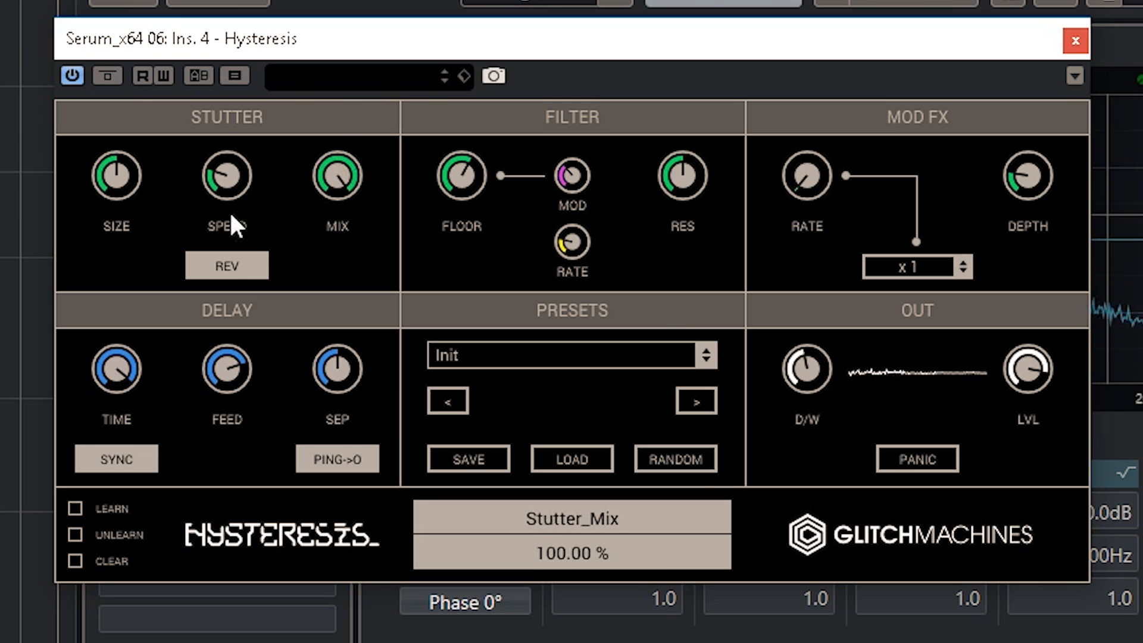
drag(839, 394, 831, 302)
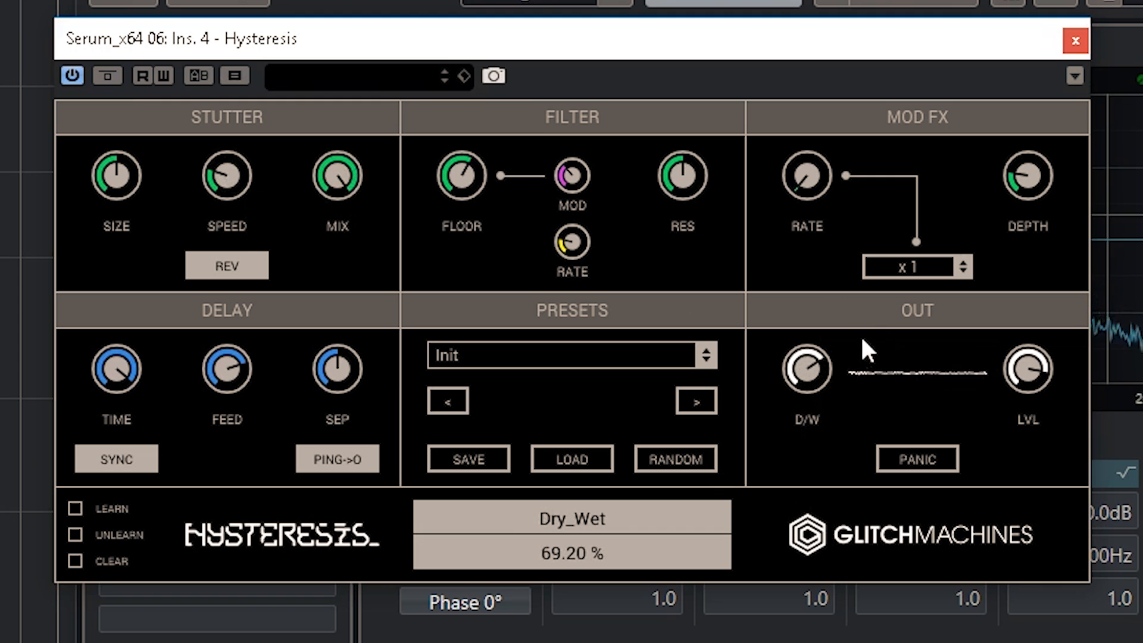
click(1074, 41)
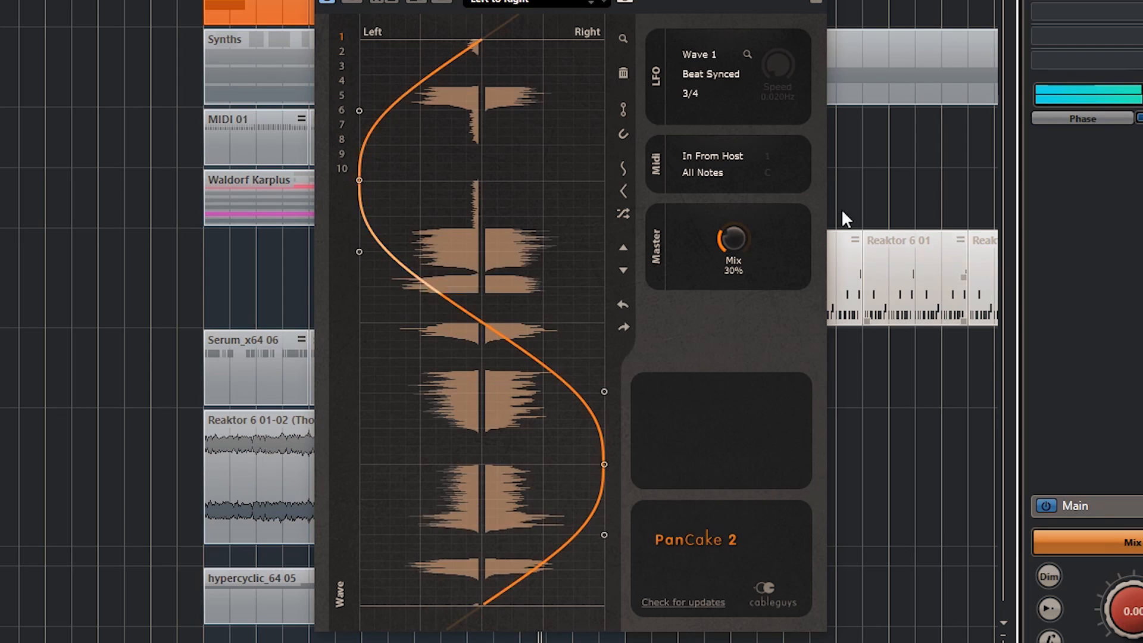
- Raise the PanCake 2 mix to 100% and move the plug-in below Hysteresis in the Serum_x64 06 inserts
drag(828, 321, 827, 317)
drag(733, 238, 733, 160)
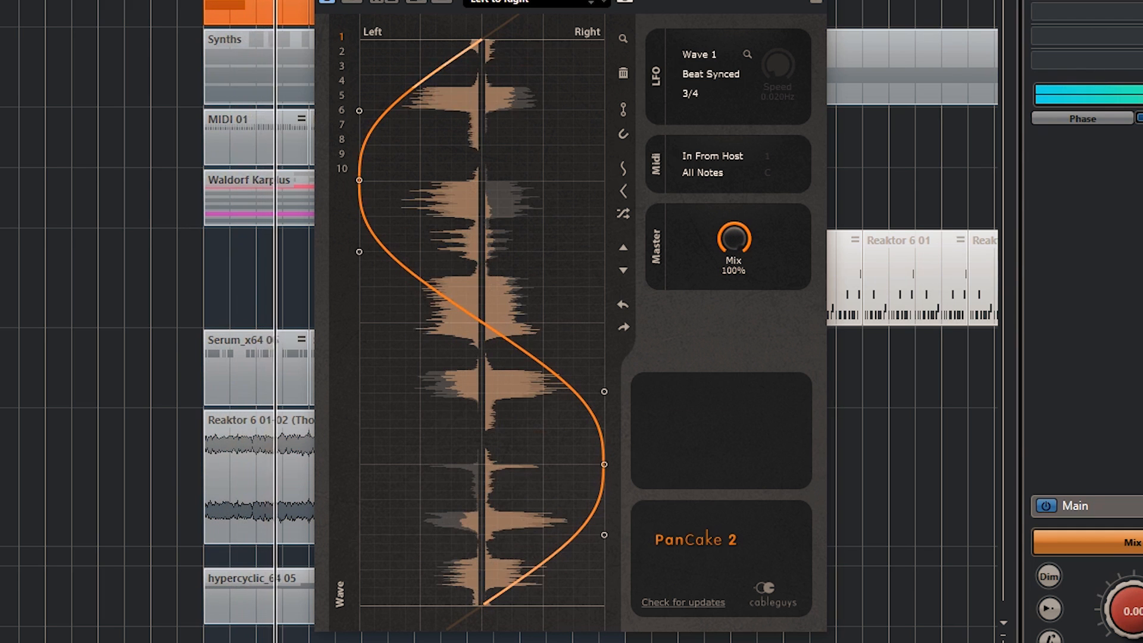
click(1, 96)
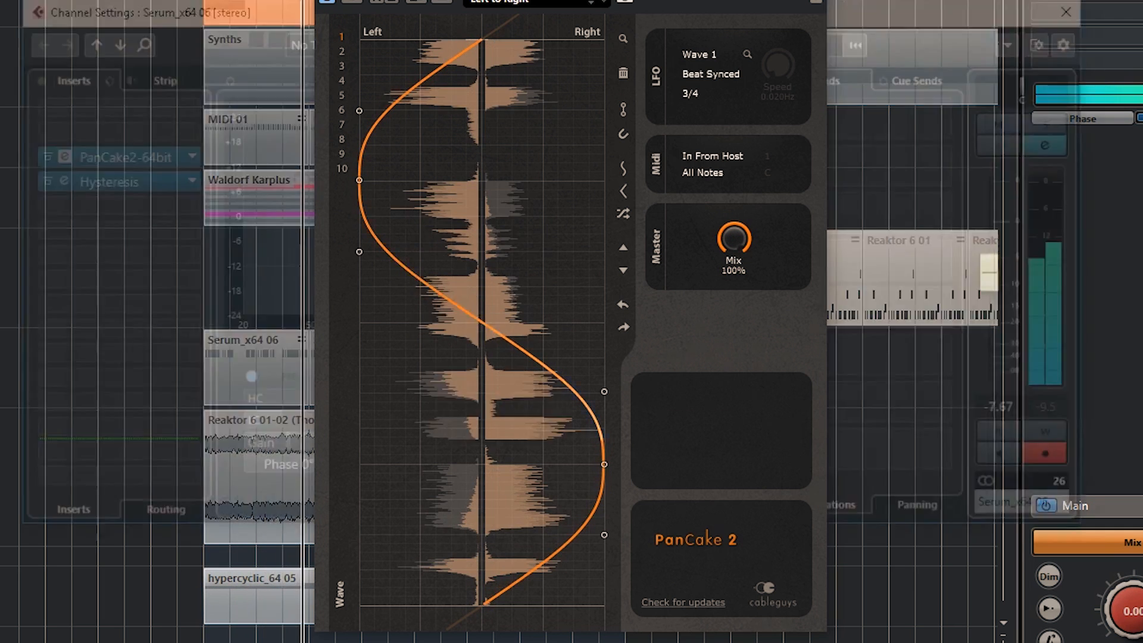
drag(89, 154, 74, 213)
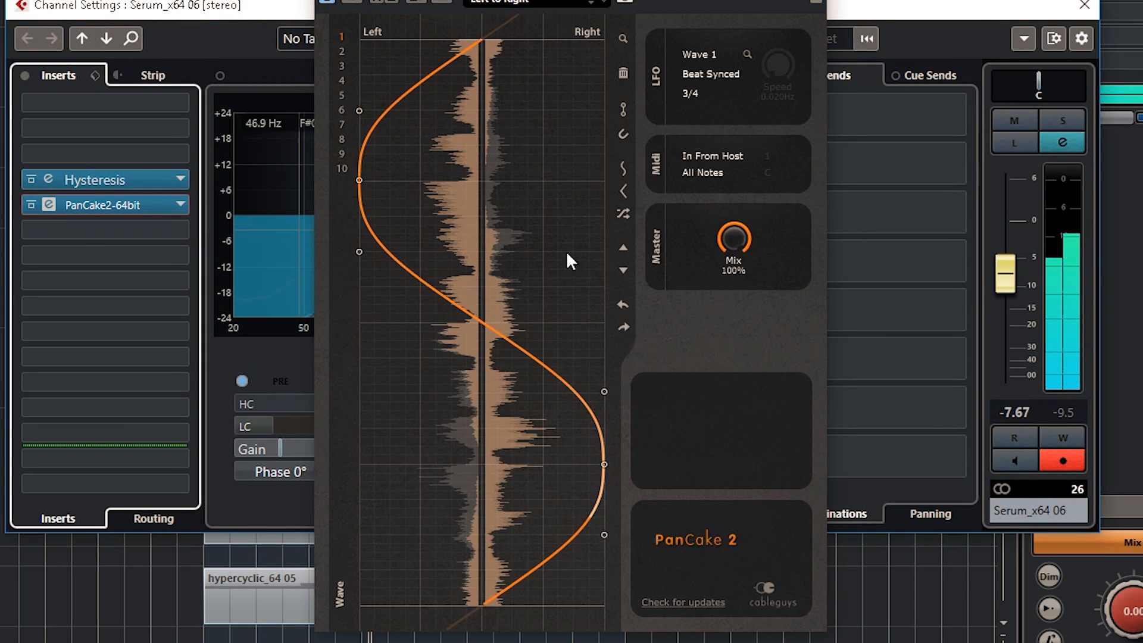
- Set the PanCake 2 mix to 38% and its beat-synced LFO length to 2 Bars (8/4)
drag(748, 242, 737, 235)
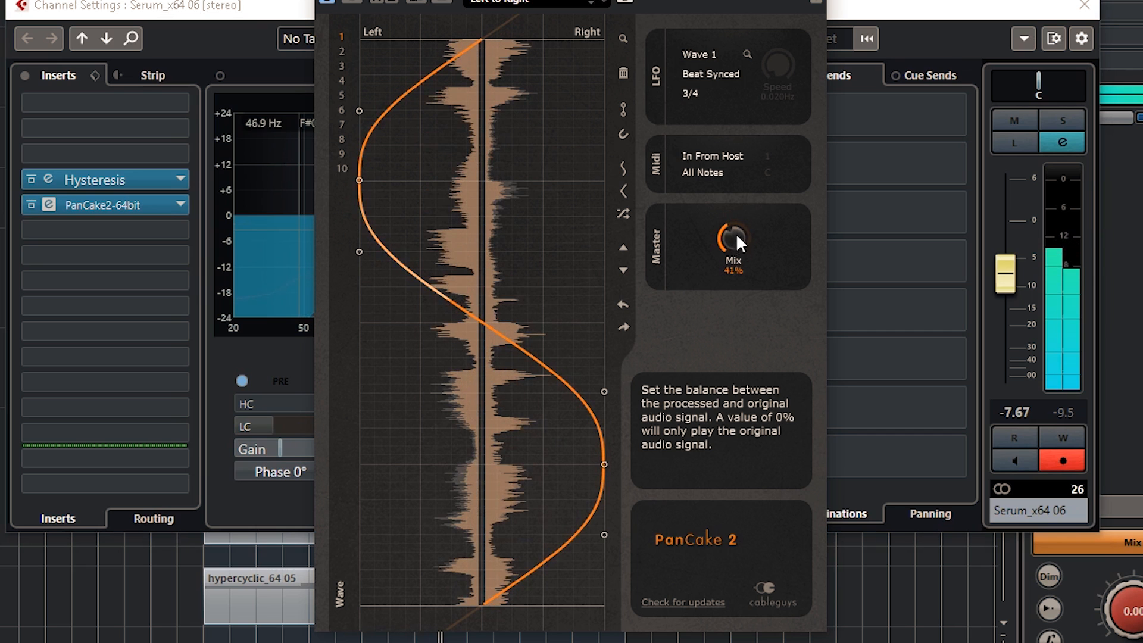
click(743, 92)
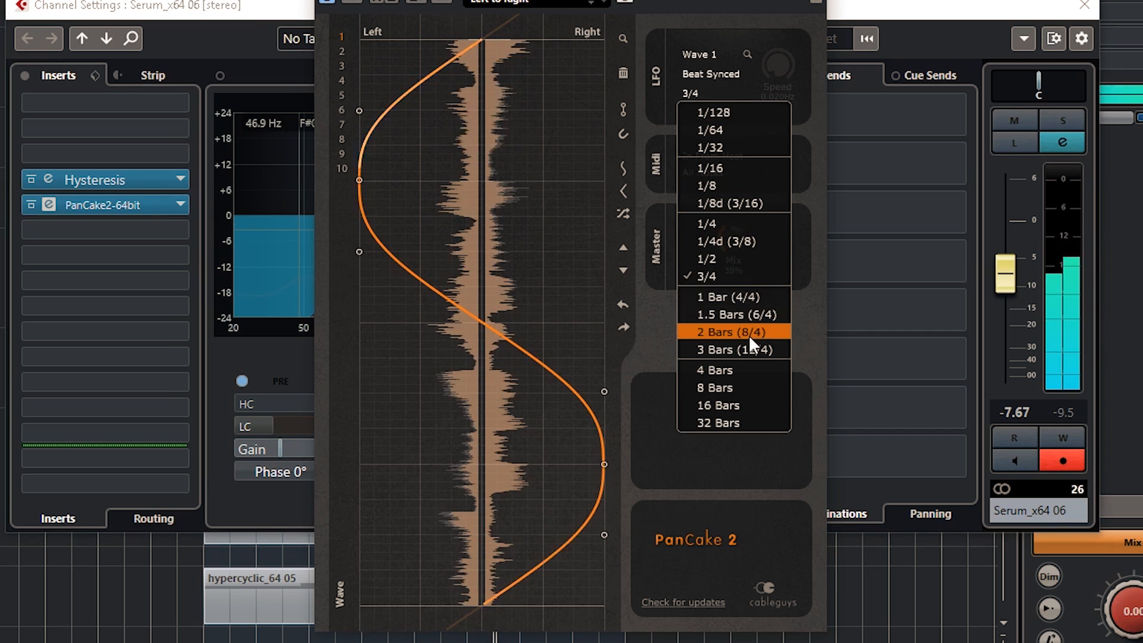
click(716, 328)
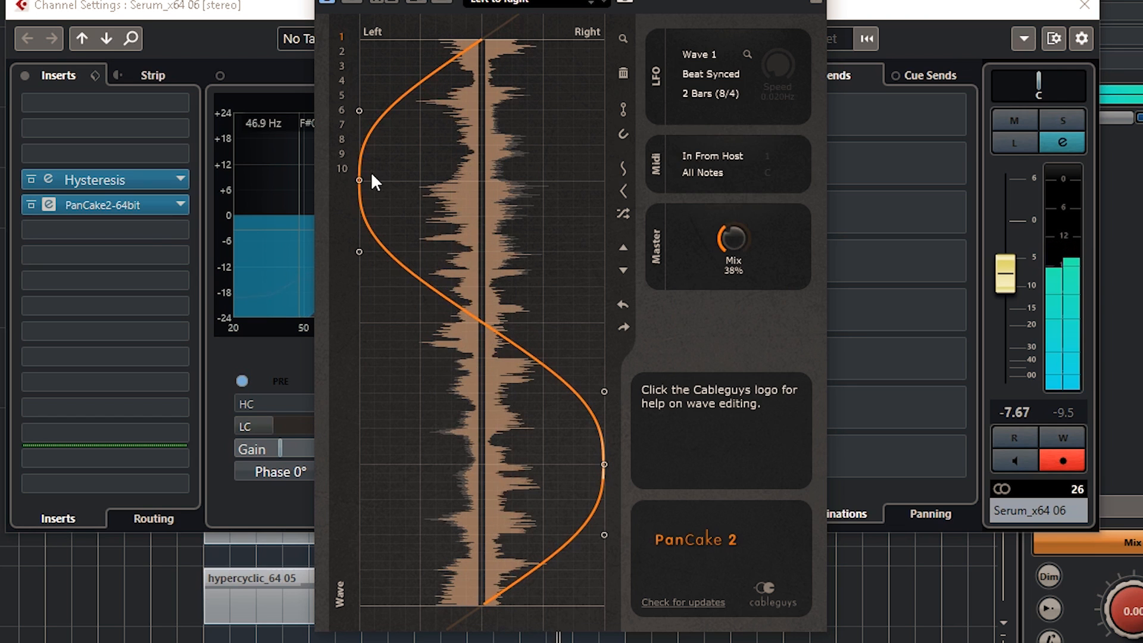
- Reshape the PanCake 2 panning wave into an irregular curve with several alternating swings between left and right
drag(399, 114, 605, 153)
drag(490, 323, 539, 306)
drag(604, 464, 404, 420)
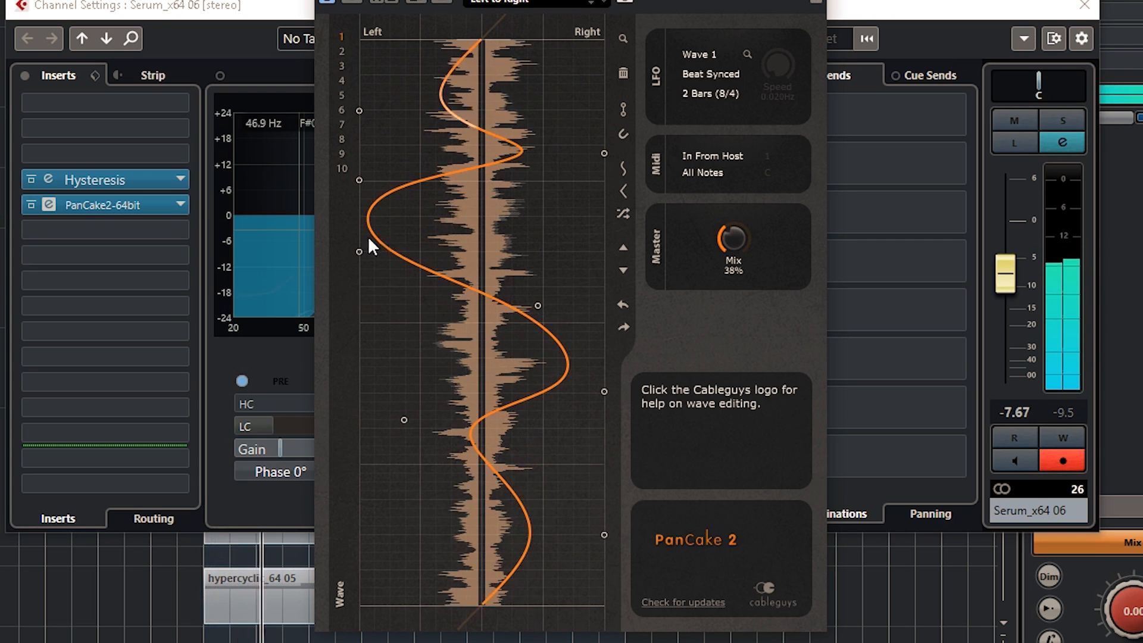
drag(370, 215, 394, 215)
drag(426, 219, 455, 224)
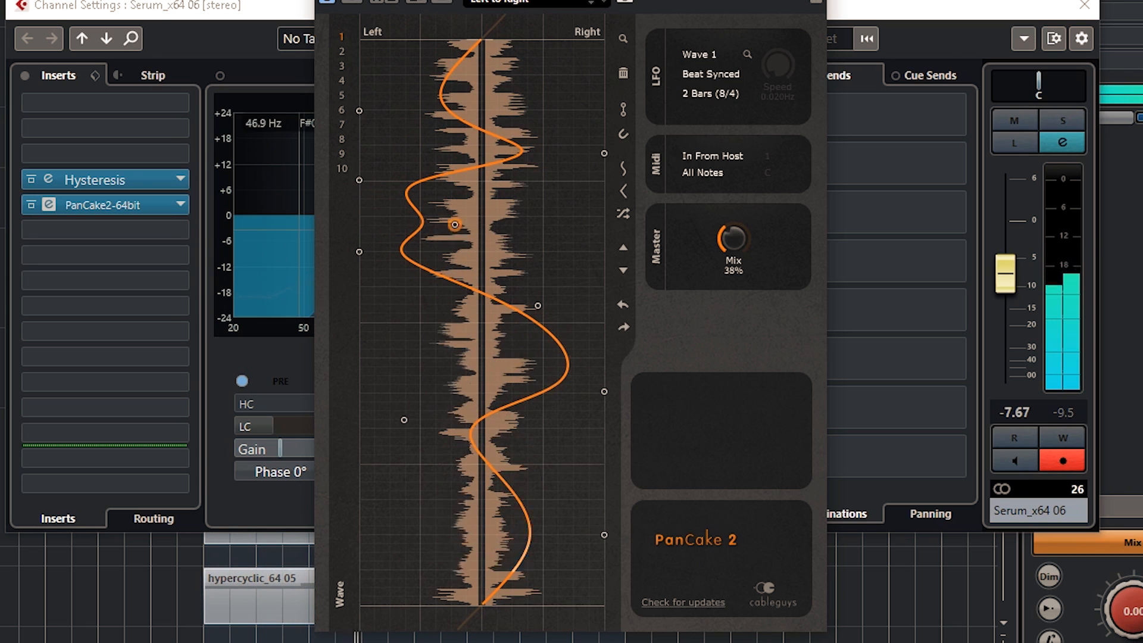
drag(455, 225, 513, 234)
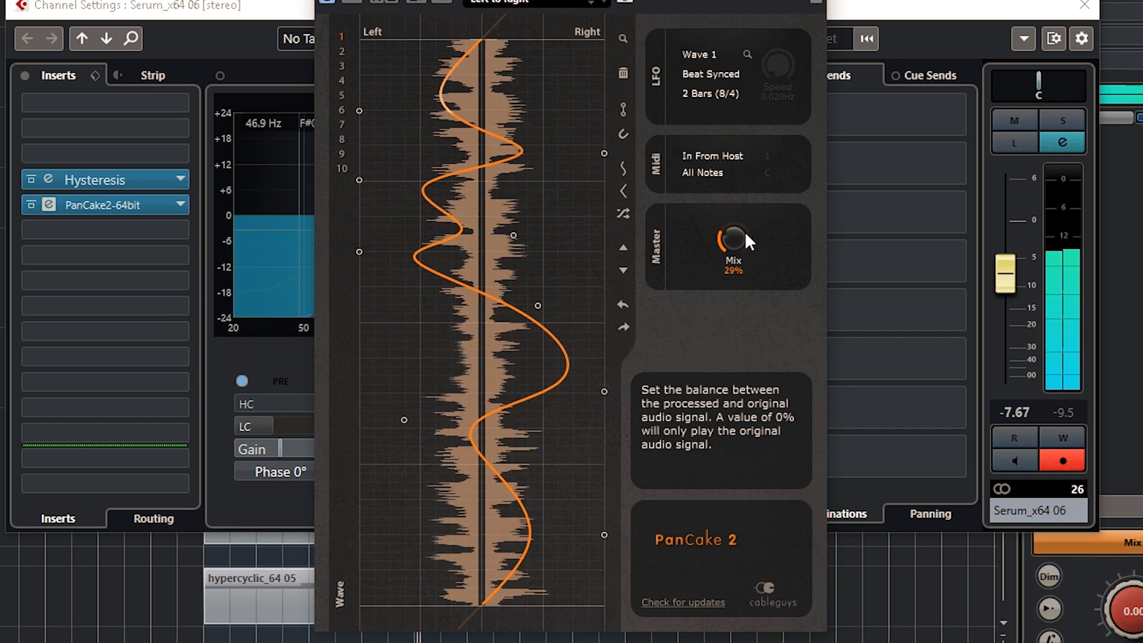
- Set the PanCake 2 mix back to 100% and close the plug-in window
double_click(731, 238)
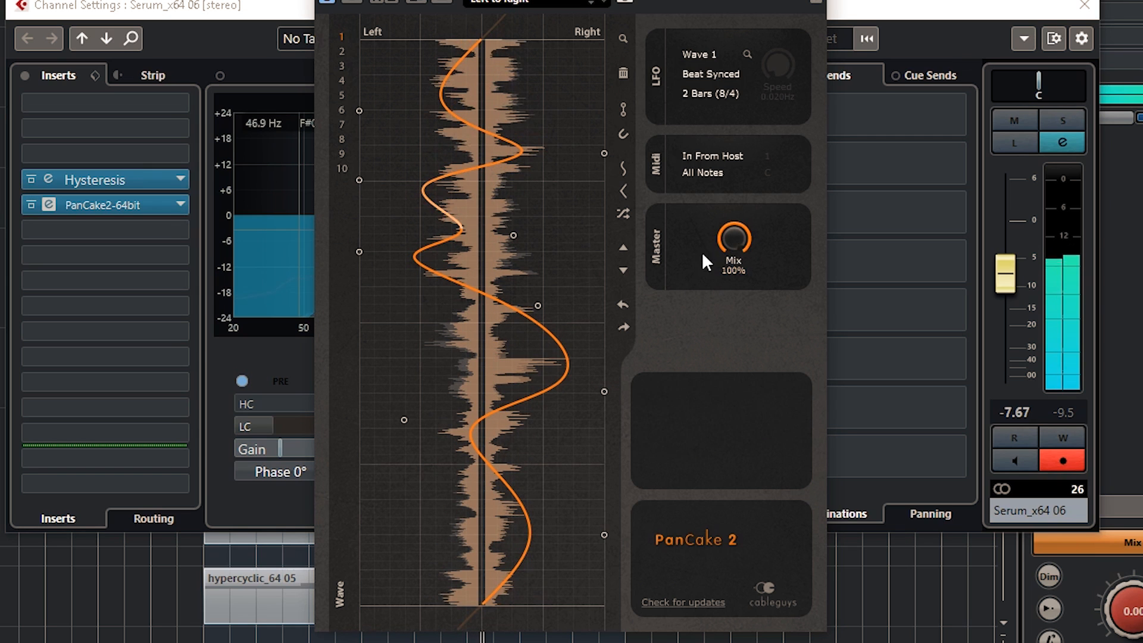
mouse_move(725, 234)
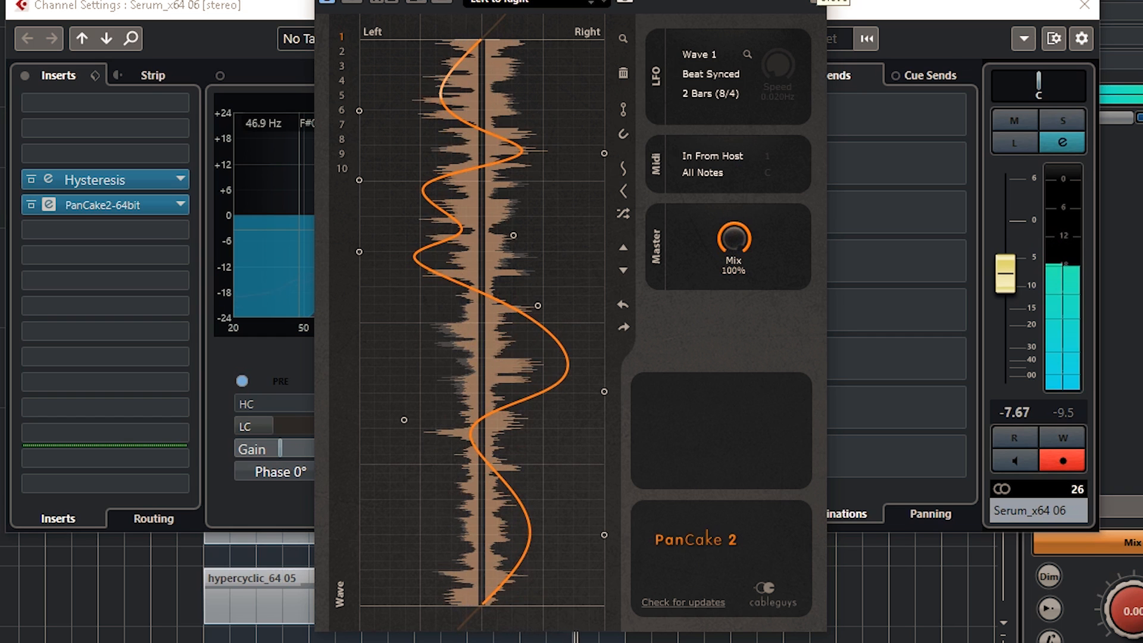
click(816, 0)
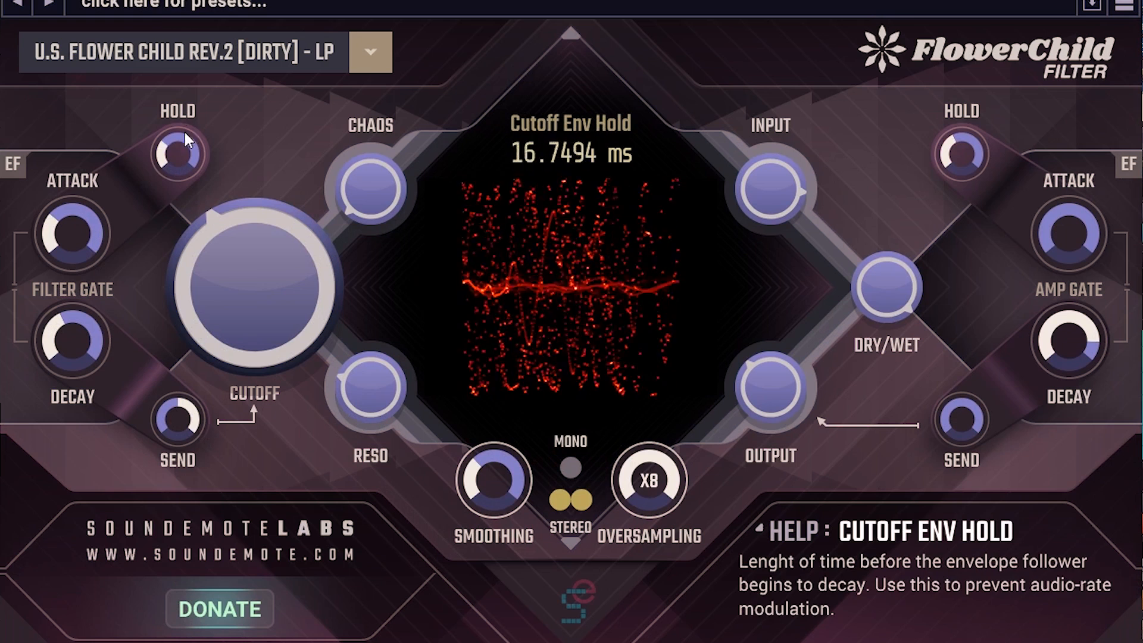
- In FlowerChild Filter, adjust the cutoff and reduce the filter gate attack to its minimum
drag(281, 247, 286, 219)
mouse_move(83, 227)
mouse_down()
mouse_move(112, 252)
mouse_move(75, 231)
mouse_move(80, 203)
mouse_move(78, 235)
mouse_up()
double_click(76, 230)
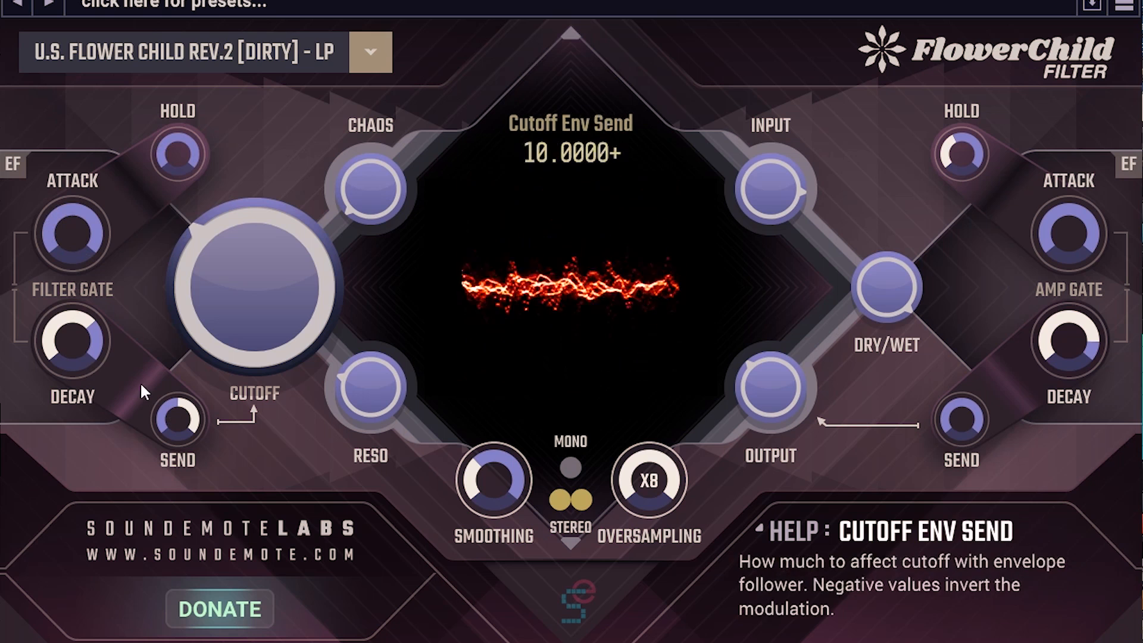
- Lower the filter cutoff, shorten the filter gate decay and reduce the cutoff envelope send
drag(299, 289, 213, 307)
drag(77, 328, 82, 344)
drag(238, 298, 238, 300)
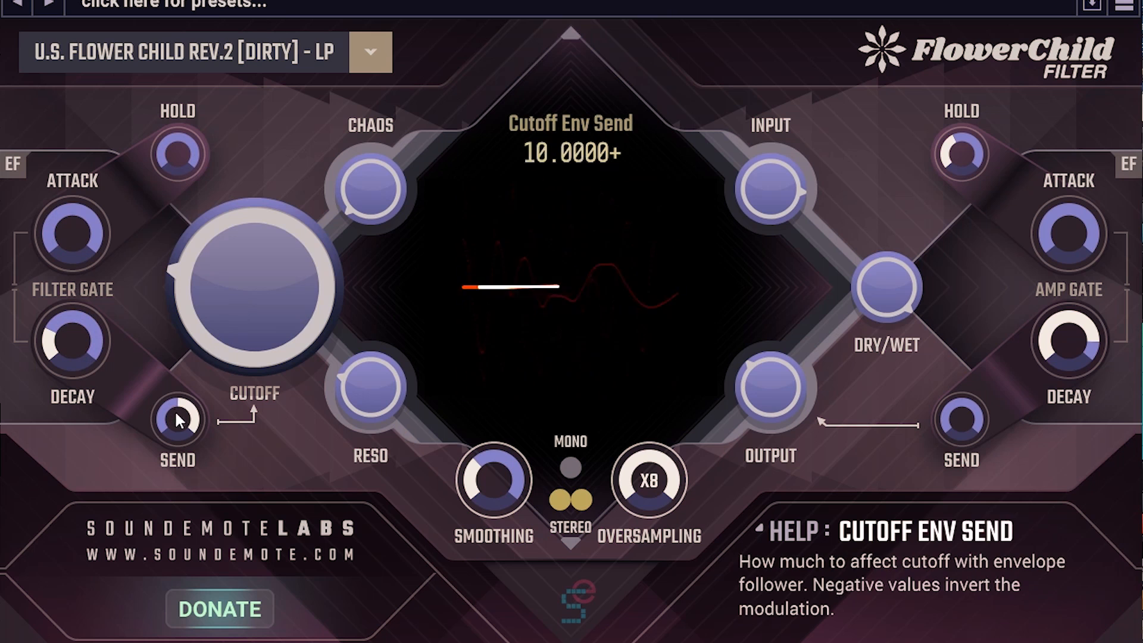
drag(178, 419, 215, 462)
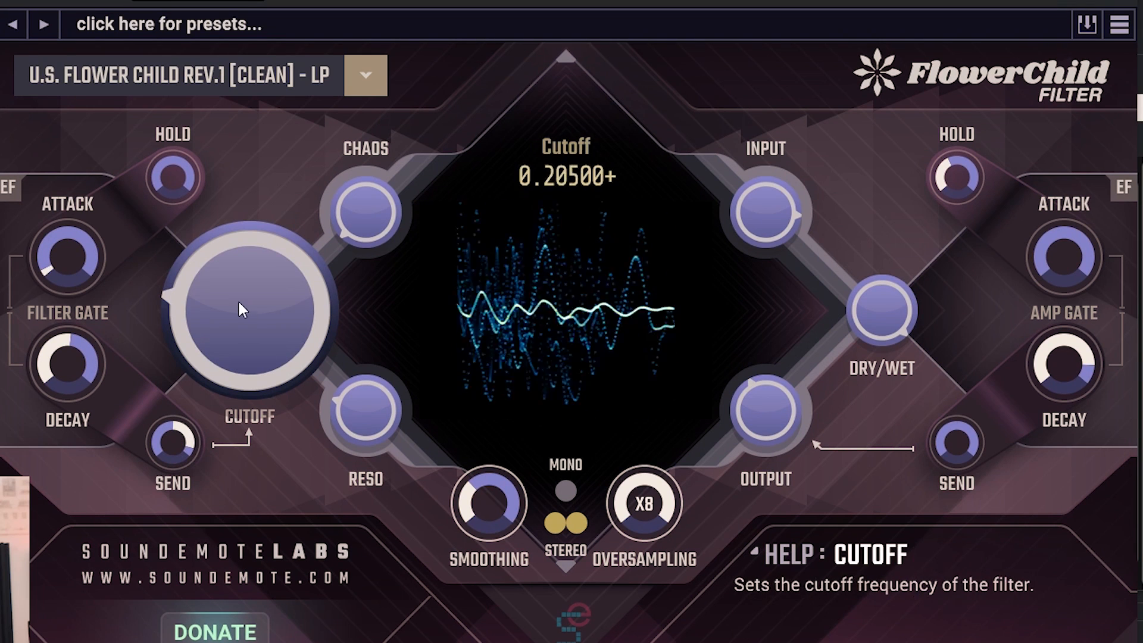
- Sweep the cutoff up to mid-range, raise the resonance and set the cutoff envelope send to 3.33313
drag(242, 276, 209, 322)
drag(252, 363, 243, 124)
drag(368, 407, 374, 345)
drag(282, 299, 272, 378)
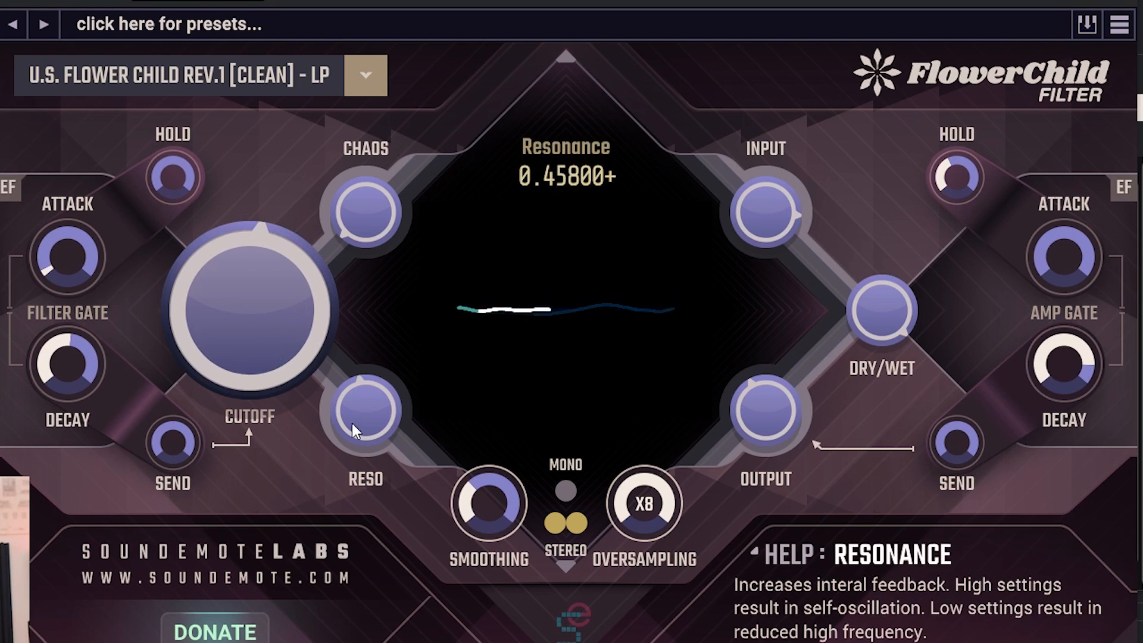
drag(261, 321, 275, 353)
drag(176, 423, 193, 333)
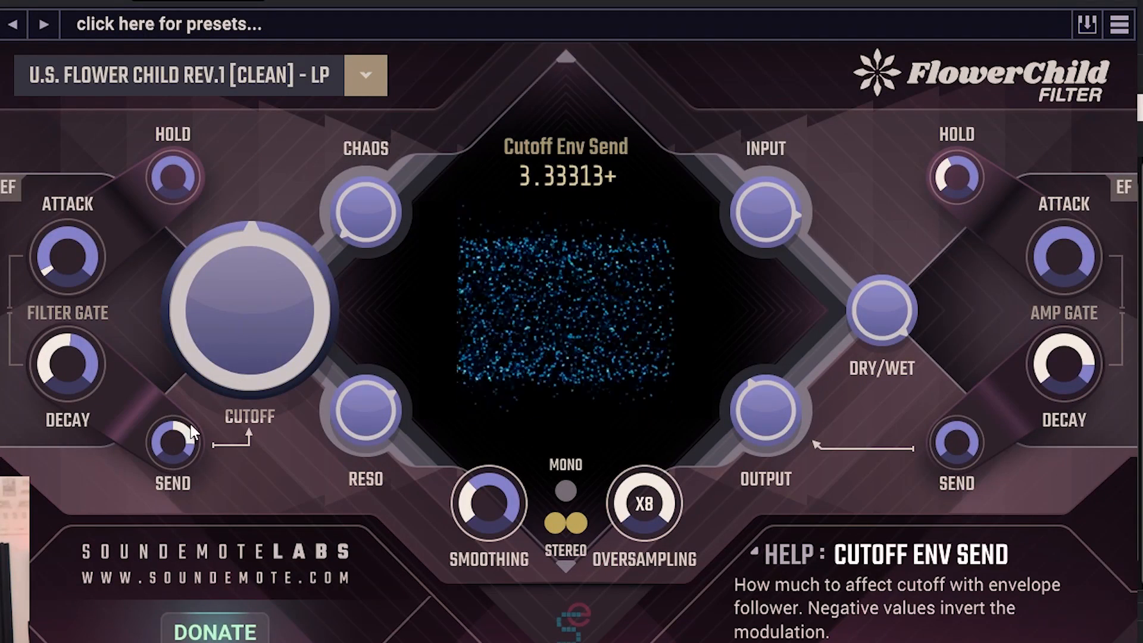
- Reduce the cutoff envelope send and the cutoff, and shorten the cutoff envelope decay to 13.0617 ms
drag(190, 424, 195, 464)
drag(262, 304, 265, 330)
drag(93, 367, 75, 408)
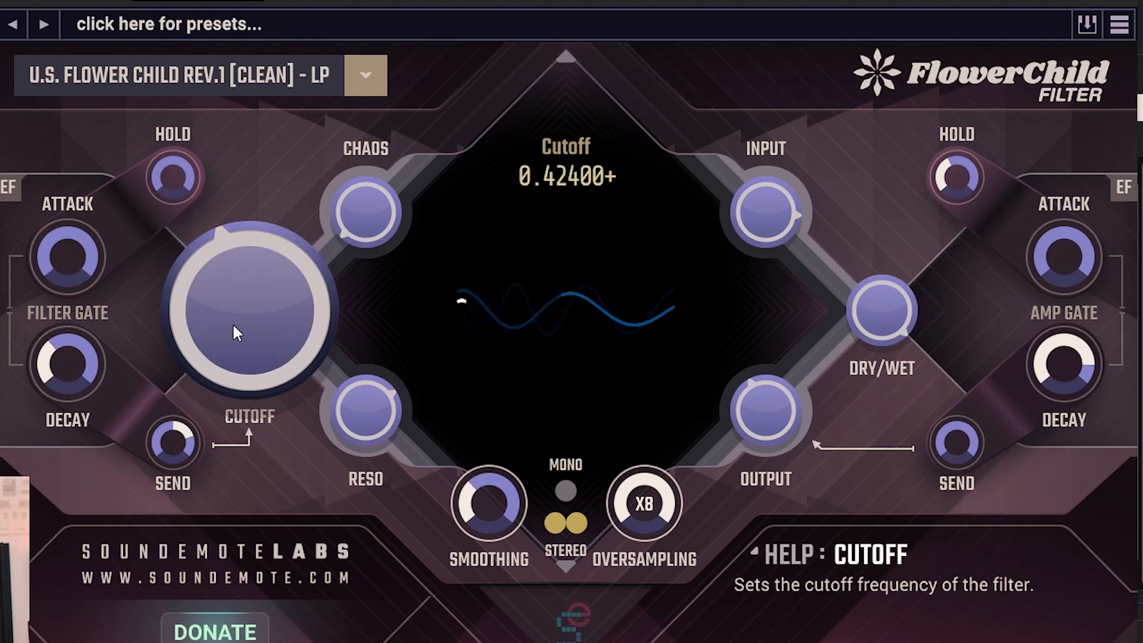
drag(237, 334, 233, 372)
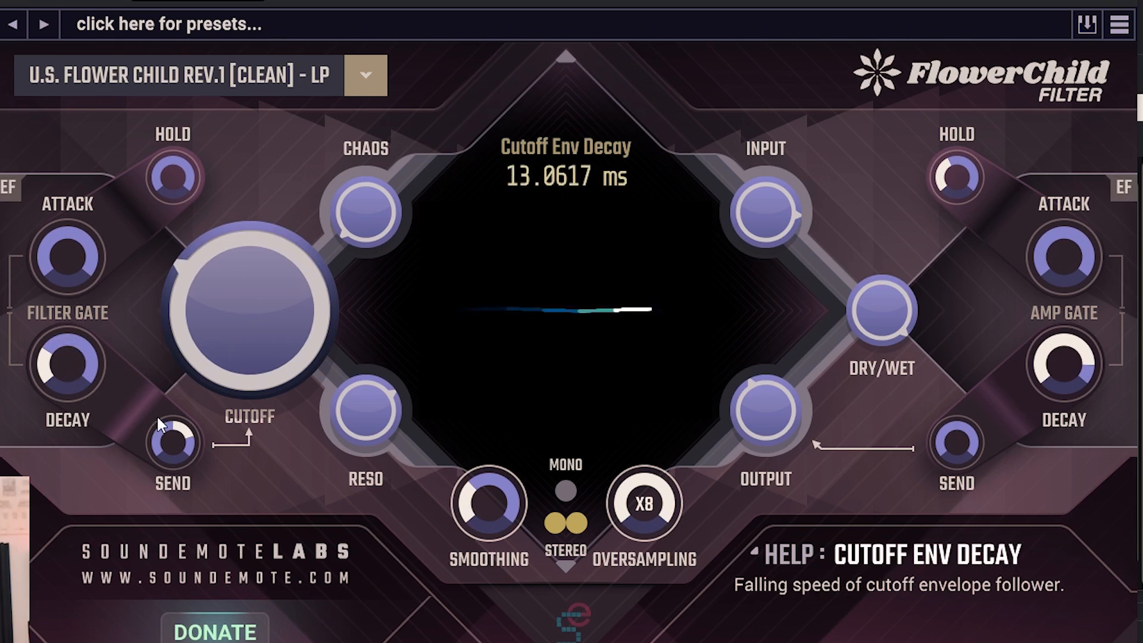
- Raise the cutoff and its envelope send, and lengthen the cutoff envelope decay to 436.515 ms
drag(247, 343, 256, 289)
drag(175, 450, 170, 387)
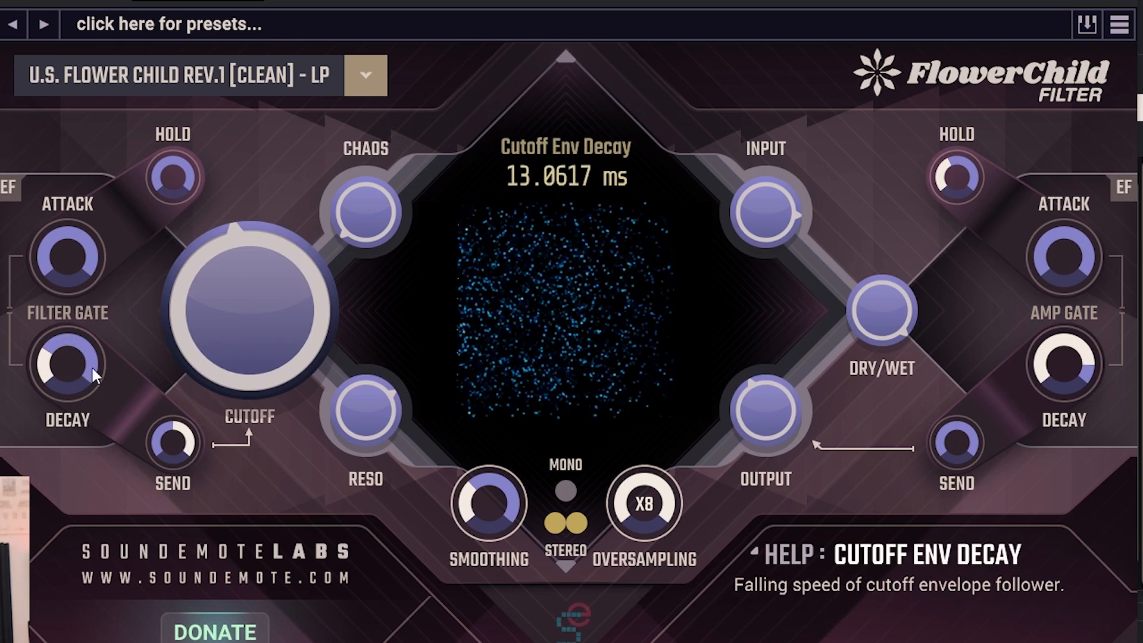
drag(91, 366, 110, 287)
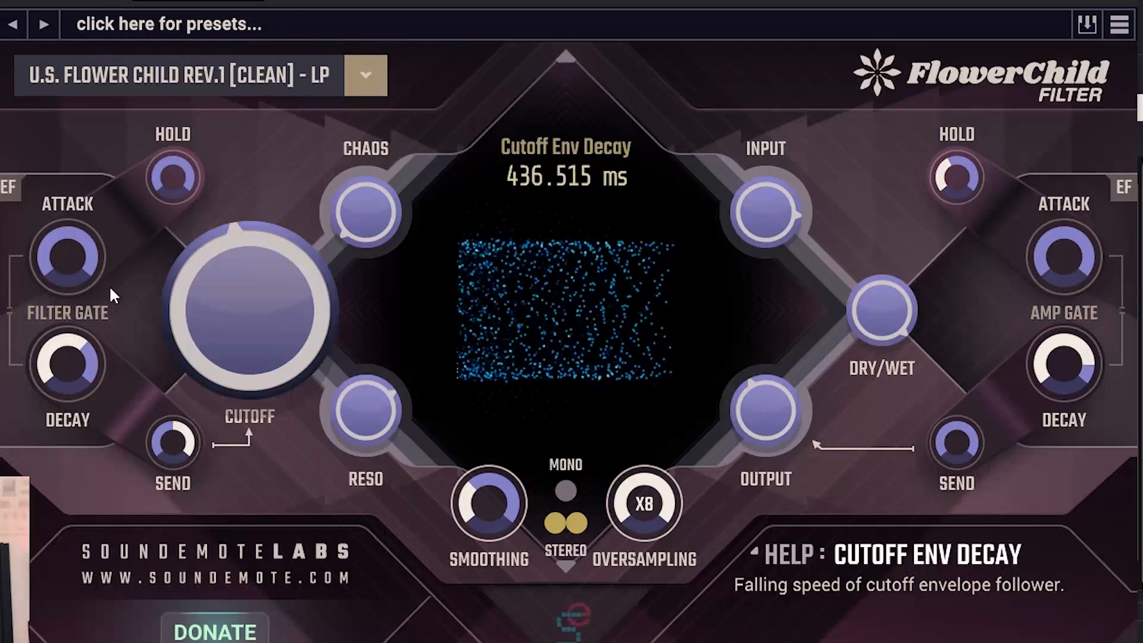
- Shorten the cutoff envelope decay to a few milliseconds and set the cutoff to 0.16300
drag(241, 295, 130, 330)
drag(74, 354, 113, 416)
drag(59, 369, 73, 396)
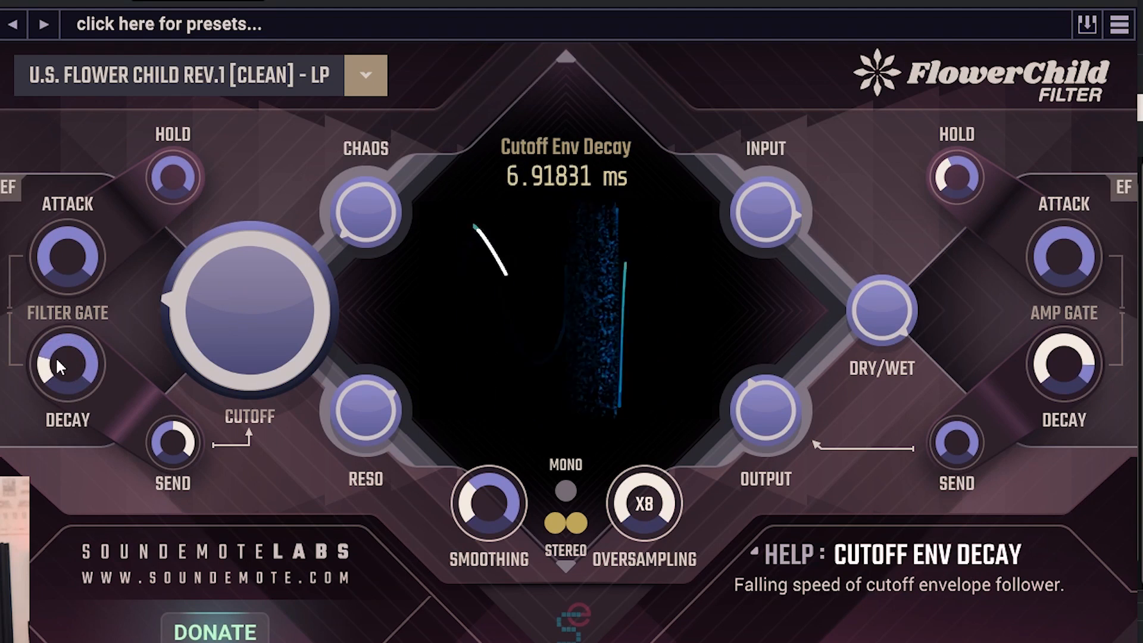
mouse_move(55, 356)
mouse_down()
mouse_move(66, 373)
mouse_move(72, 362)
mouse_up()
drag(238, 318, 206, 311)
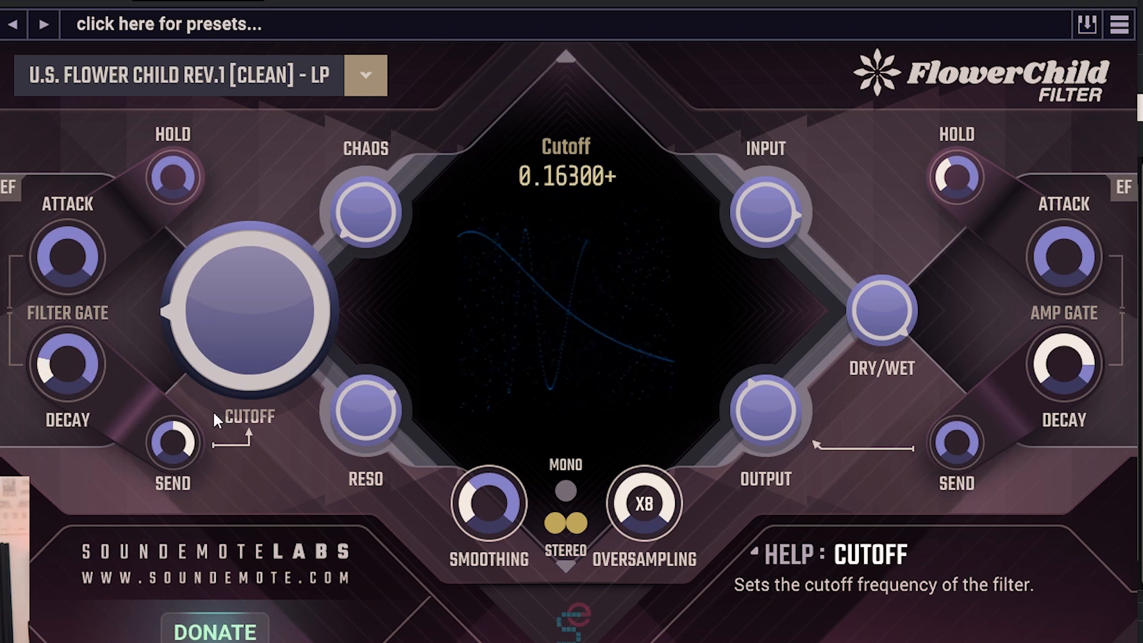
- Vary the FlowerChild Filter's dry/wet mix, trying values such as 0.64600 and 0.38500
drag(884, 285, 914, 493)
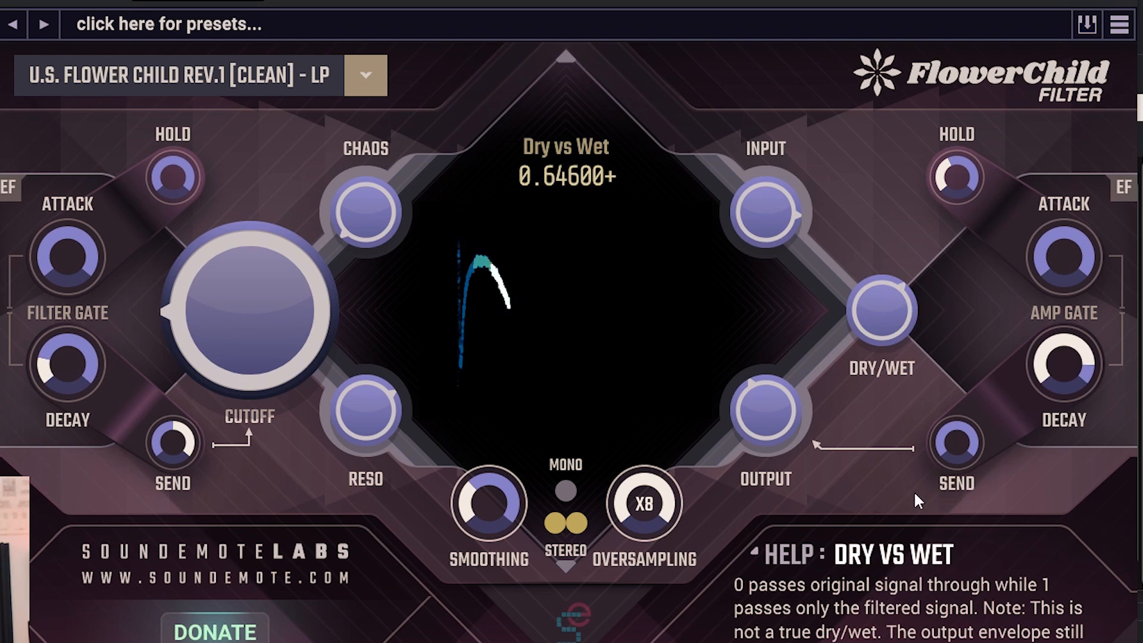
drag(877, 294, 828, 346)
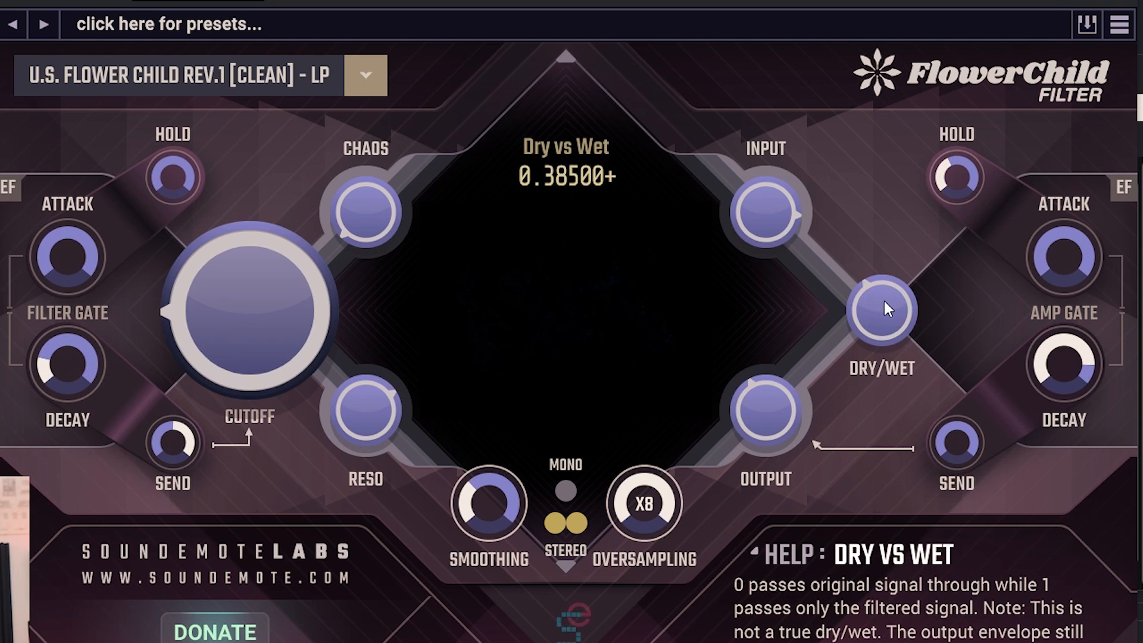
drag(884, 295, 898, 519)
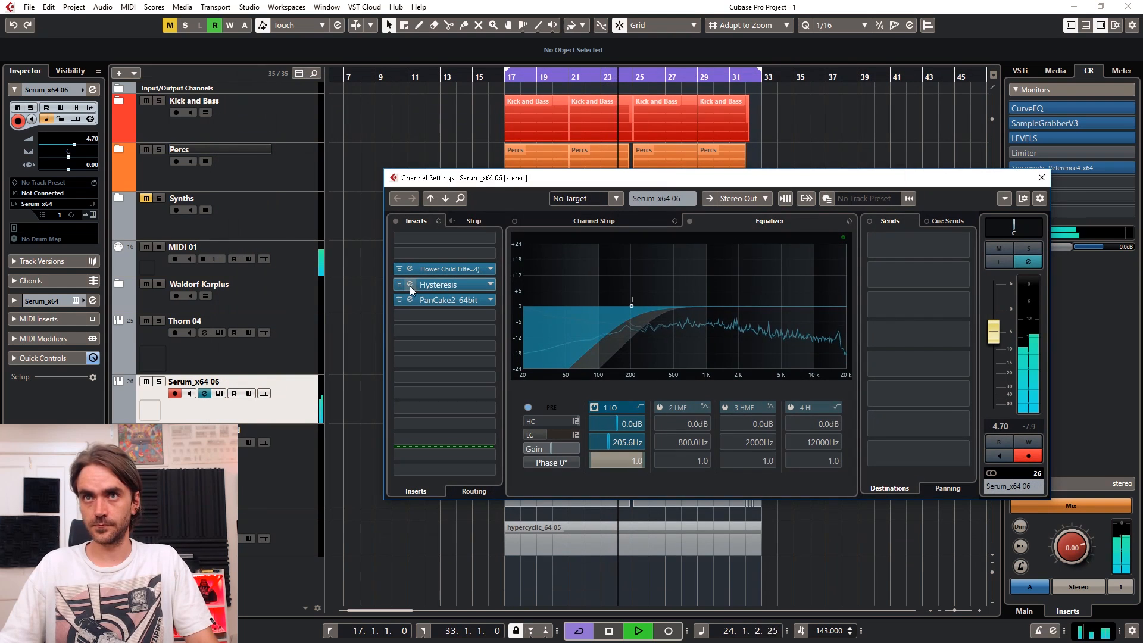
- Bypass the Hysteresis insert on the Serum_x64 06 channel and reopen the FlowerChild Filter editor
click(399, 284)
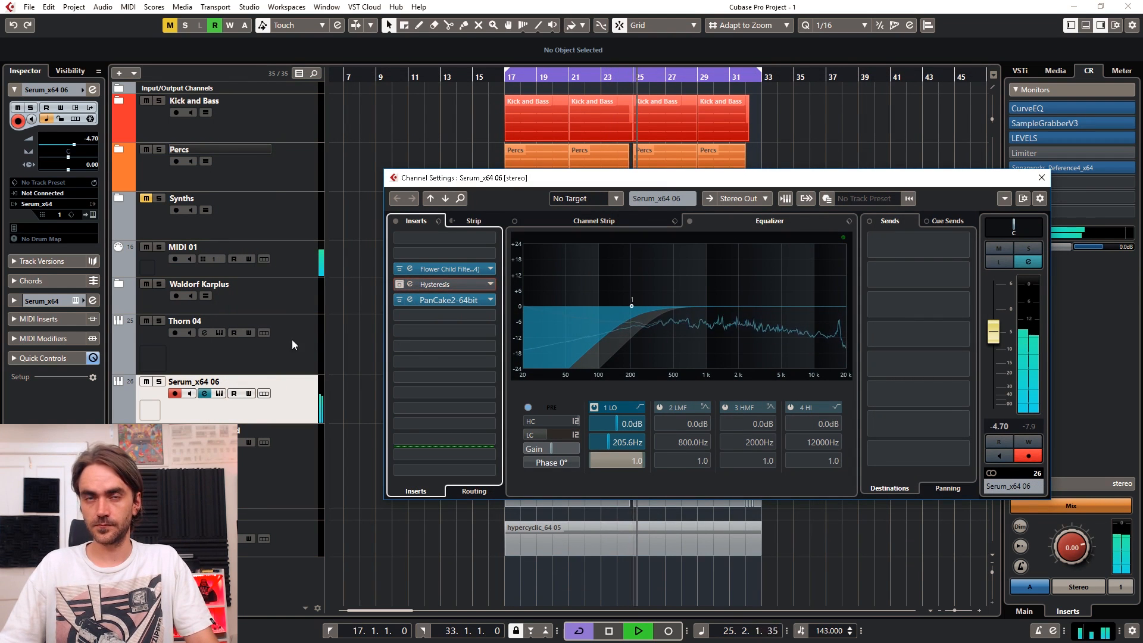
click(91, 216)
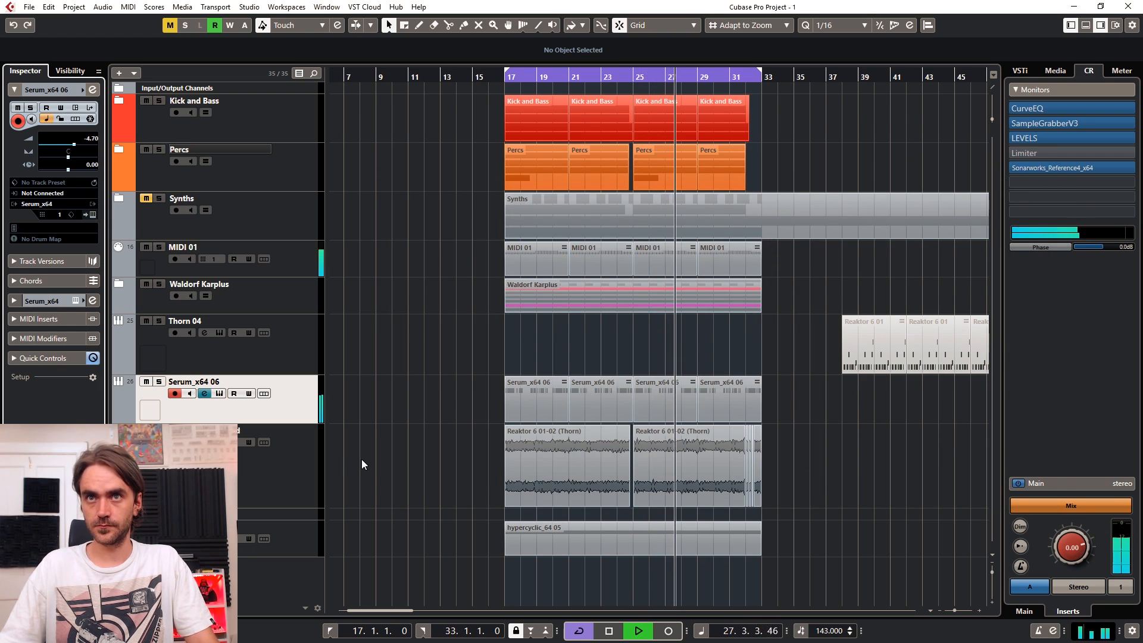
click(93, 89)
click(409, 267)
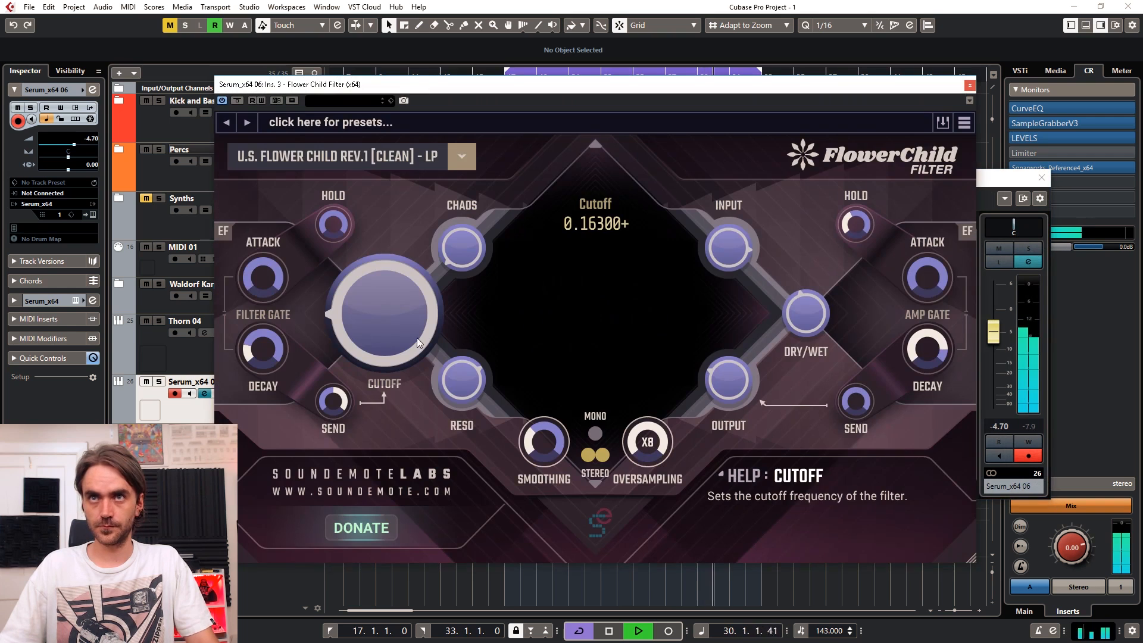
- Set the cutoff envelope decay to 31.6227 ms, adjust the cutoff envelope send and fine-tune the cutoff while the pattern plays
drag(269, 357, 294, 347)
mouse_move(333, 400)
mouse_down()
mouse_move(352, 379)
mouse_move(338, 408)
mouse_move(342, 394)
mouse_up()
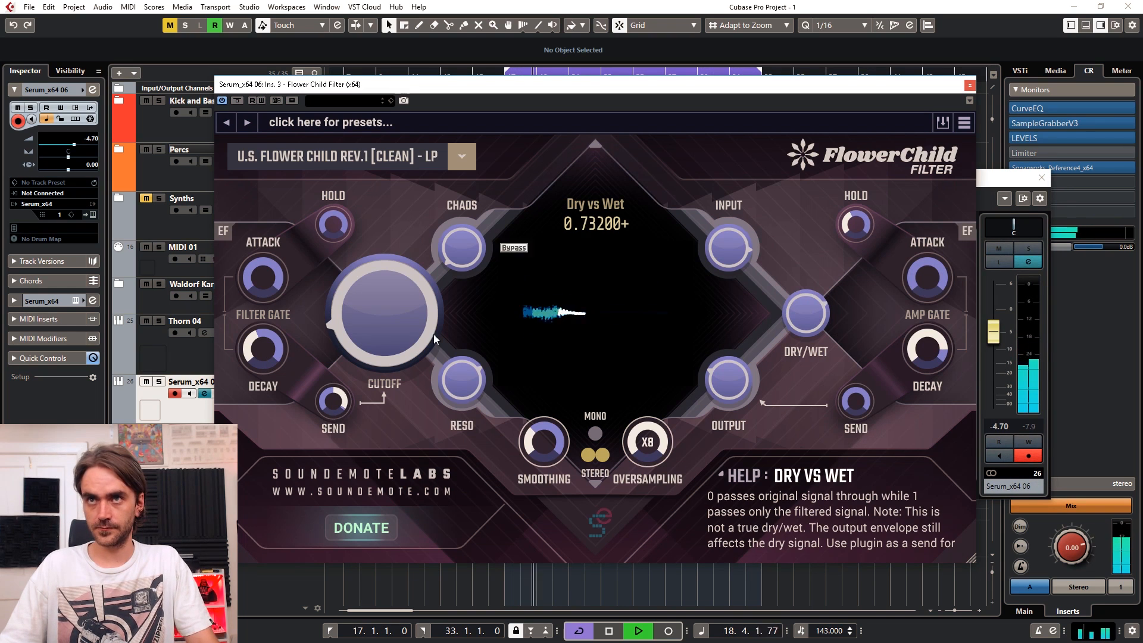
drag(274, 351, 274, 361)
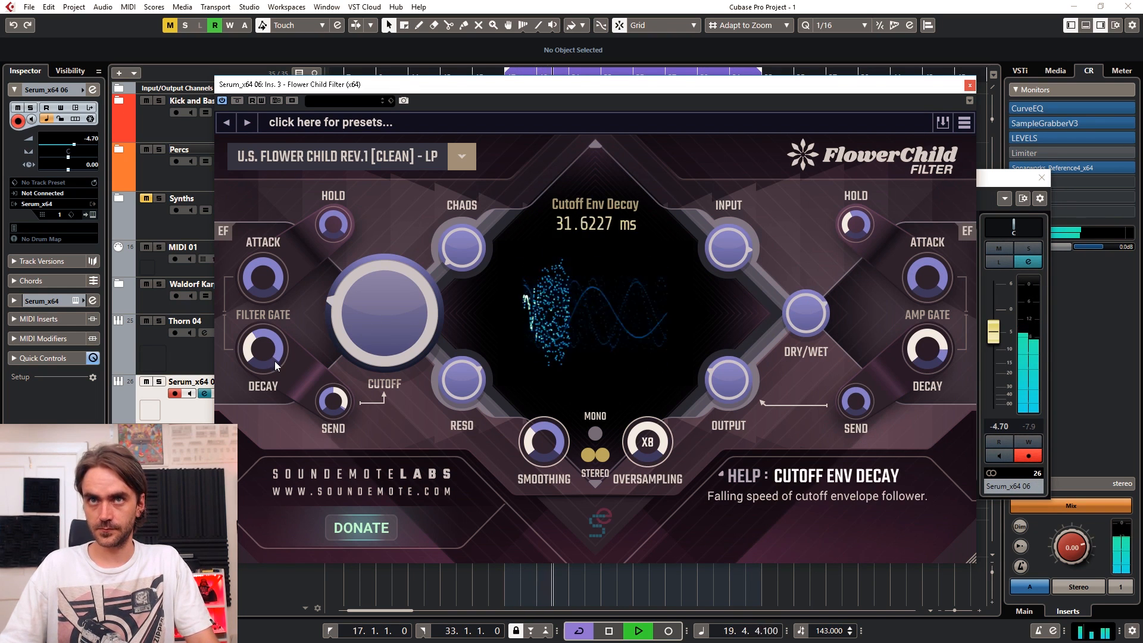
drag(388, 290, 387, 295)
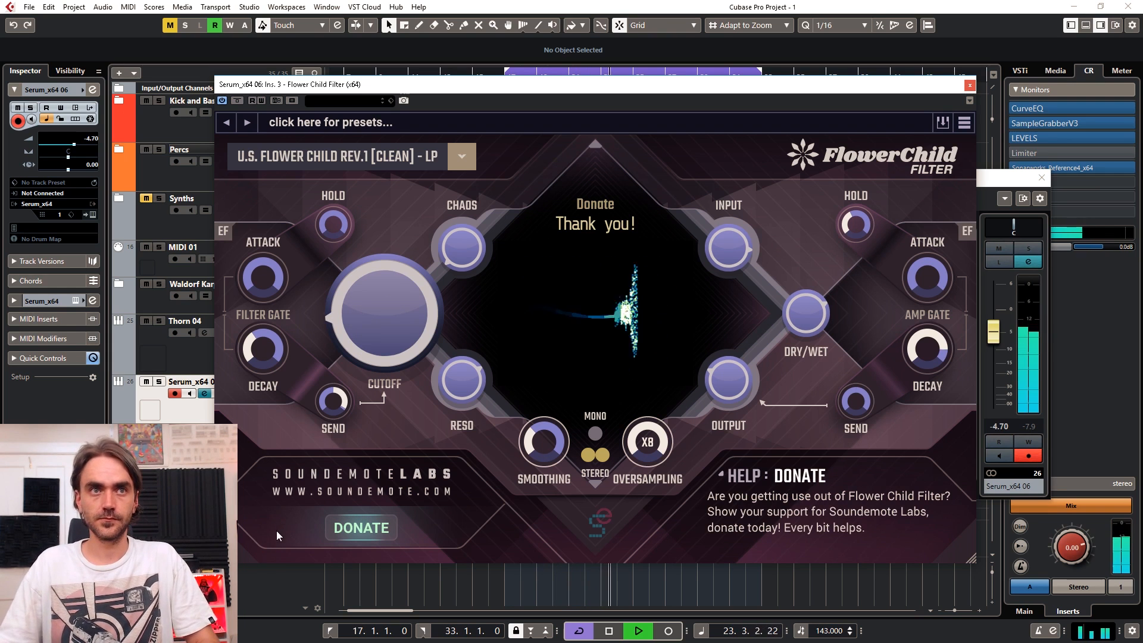
click(265, 588)
key(space)
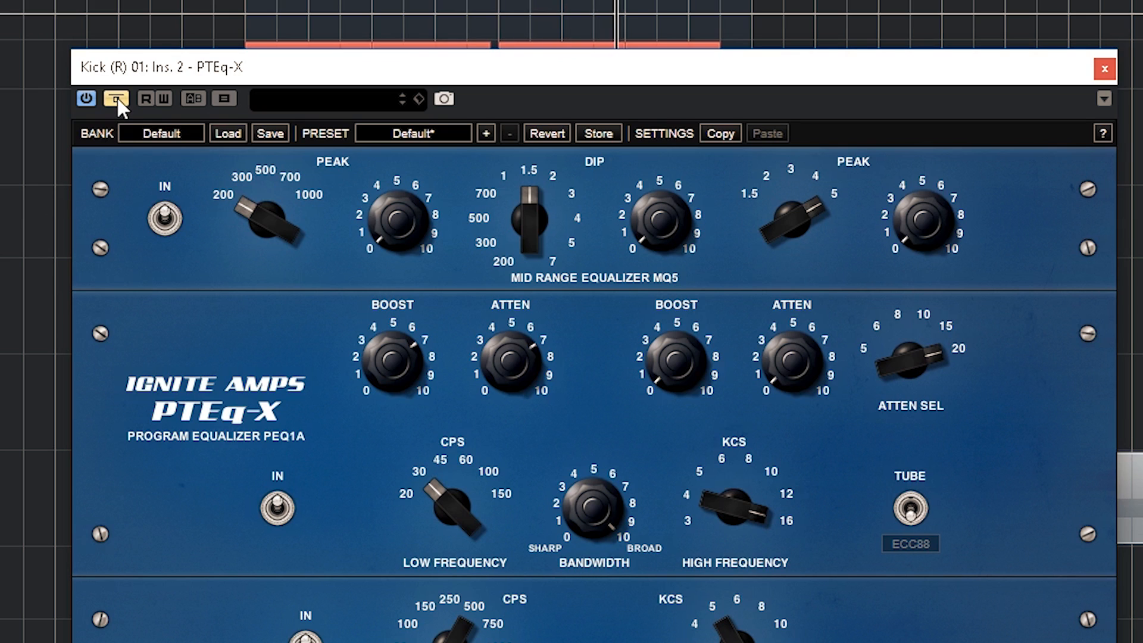
- Turn off the bypass of the PTEq-X equalizer on the Kick (R) 01 channel
click(116, 97)
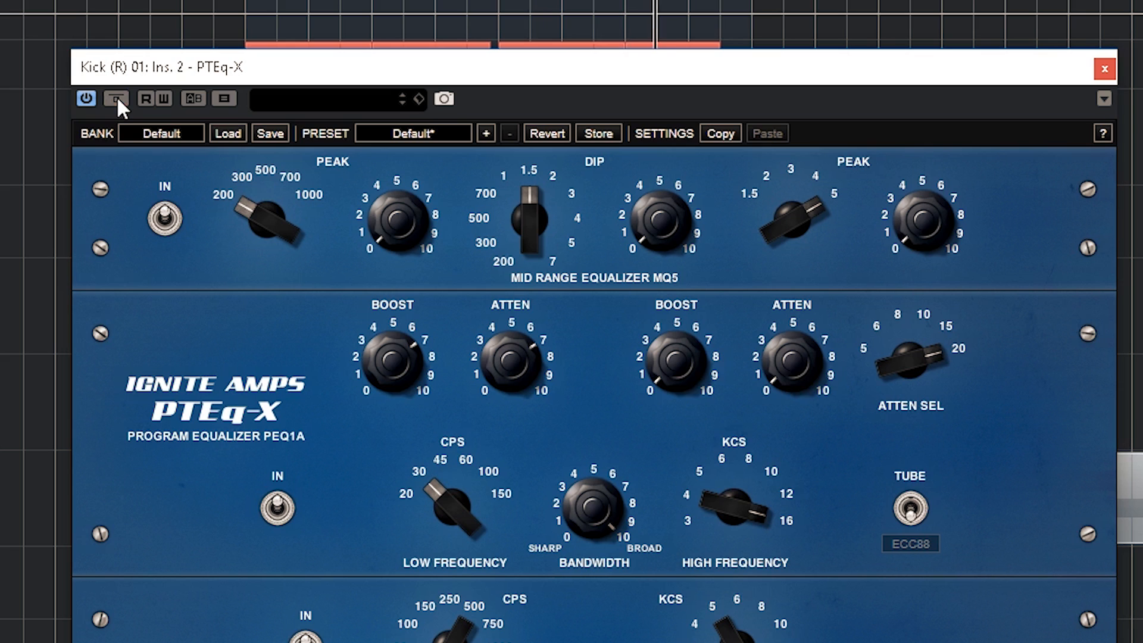